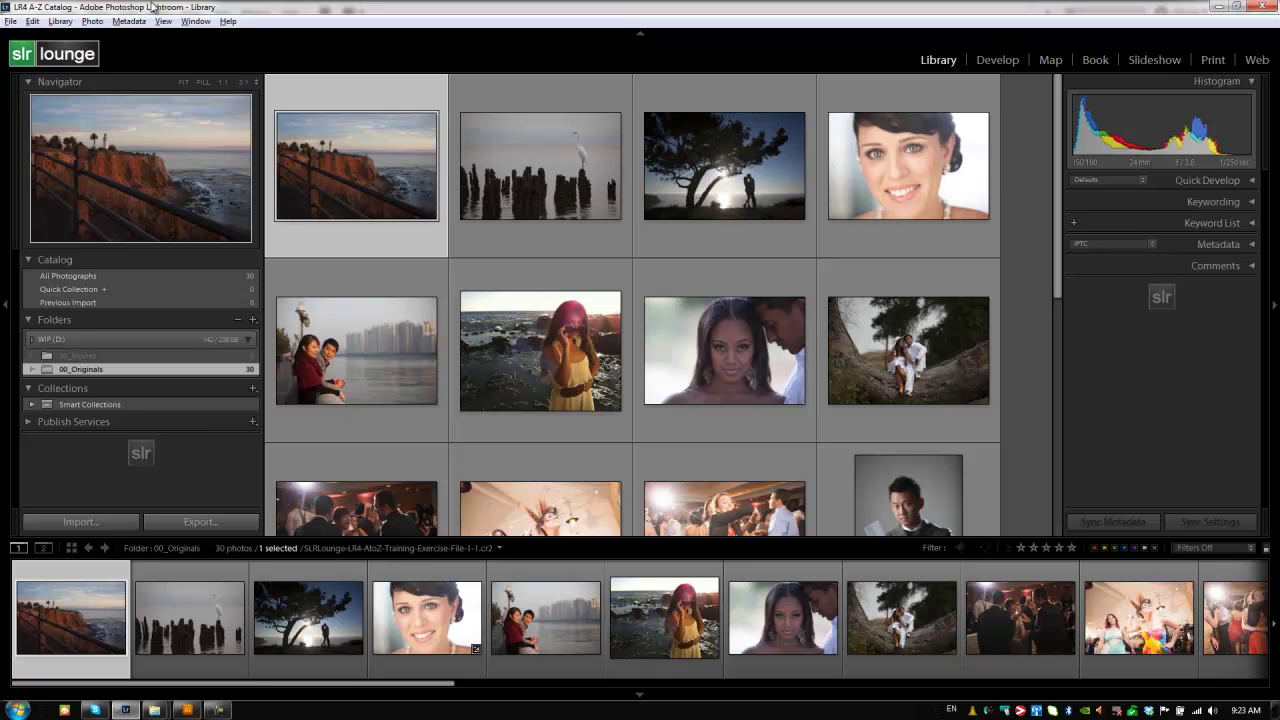
- Open Edit > Edit Watermarks and replace the 'Copyright' watermark text with 'SLR Lounge'
{"action": "left_click", "coordinate": [33, 22]}
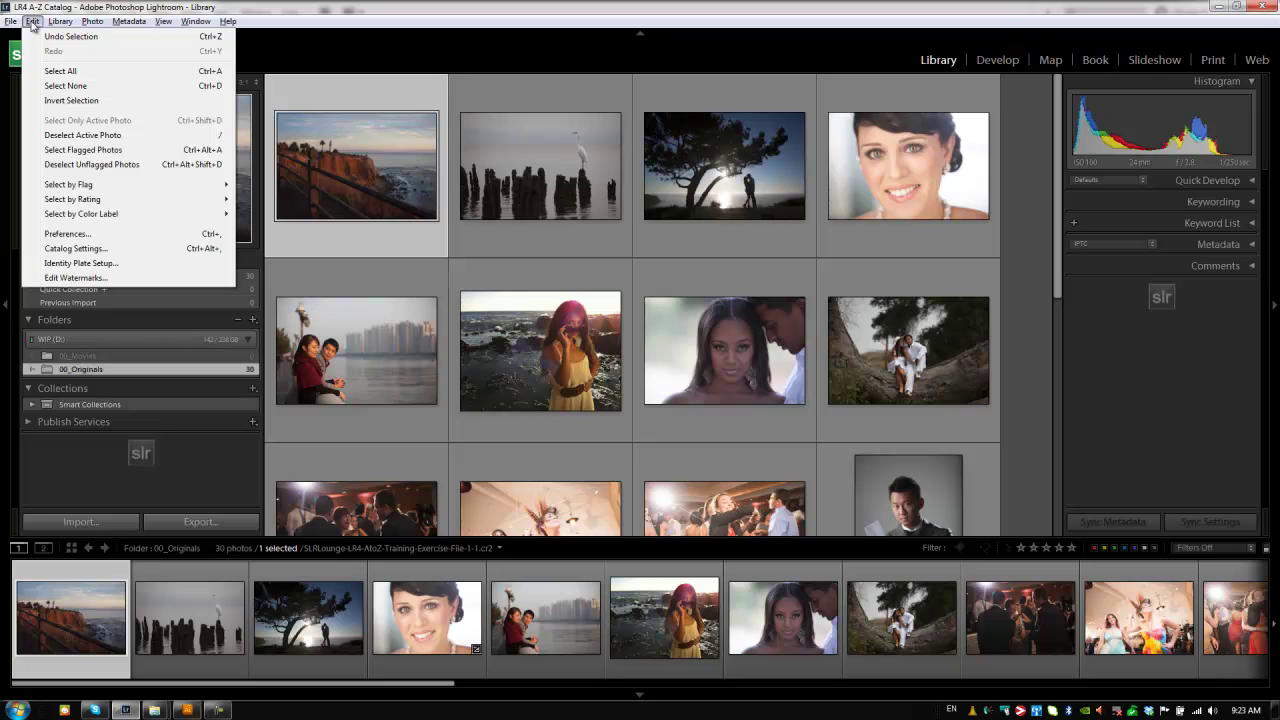
{"action": "left_click", "coordinate": [62, 278]}
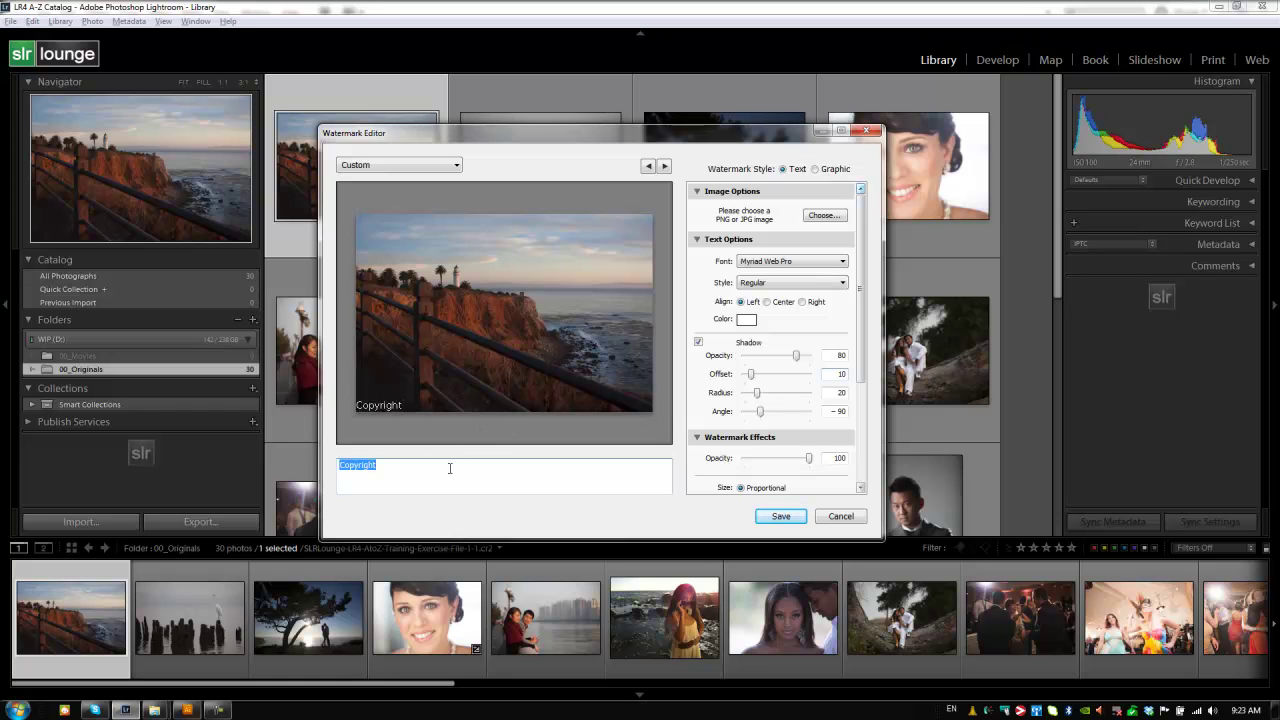
{"action": "left_click_drag", "start_coordinate": [435, 465], "coordinate": [258, 463]}
{"action": "type", "text": "SLR Lounge"}
- Enlarge the SLR Lounge watermark text in the preview
{"action": "left_click_drag", "start_coordinate": [860, 272], "coordinate": [860, 277]}
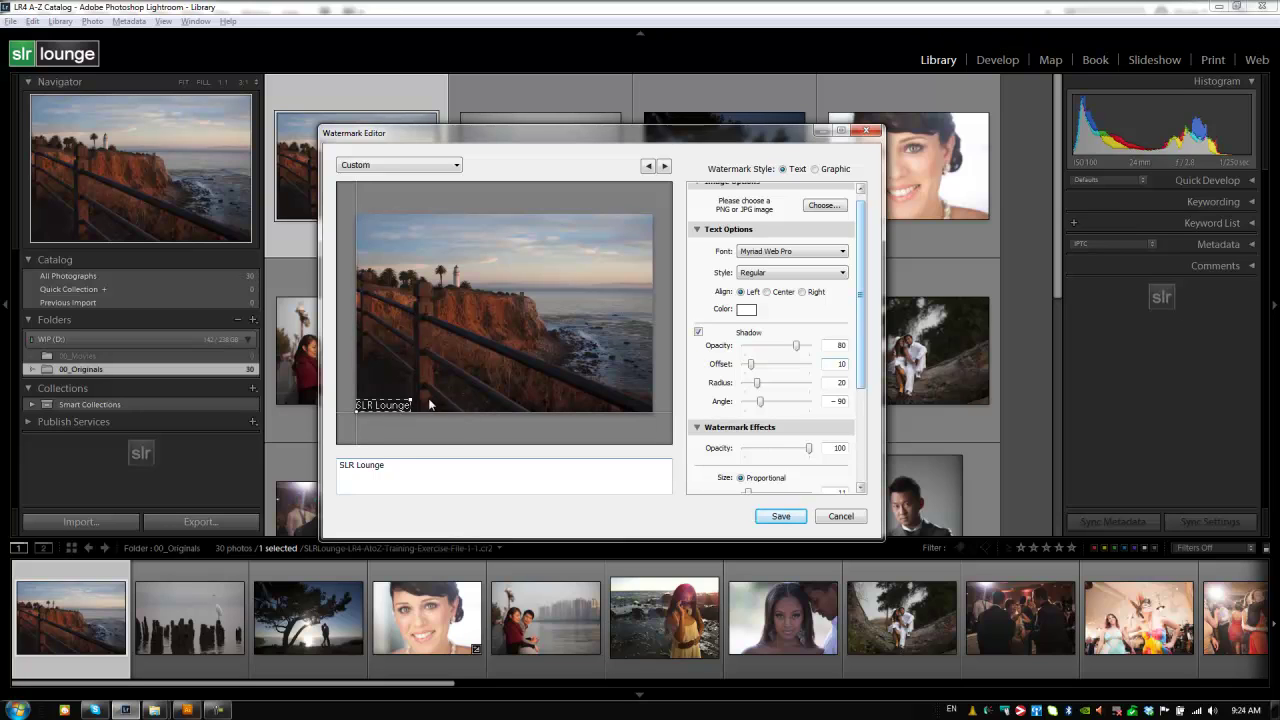
{"action": "left_click_drag", "start_coordinate": [409, 397], "coordinate": [642, 314]}
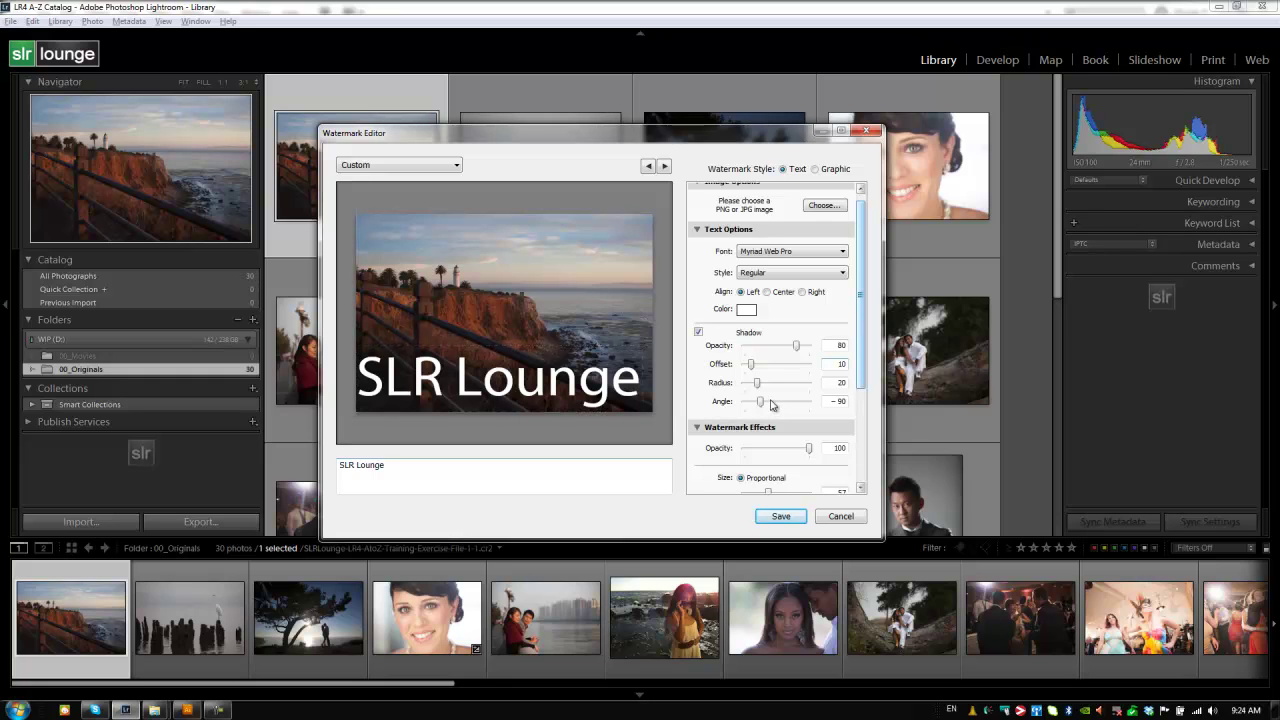
{"action": "scroll", "coordinate": [852, 366], "scroll_direction": "down", "scroll_amount": 2}
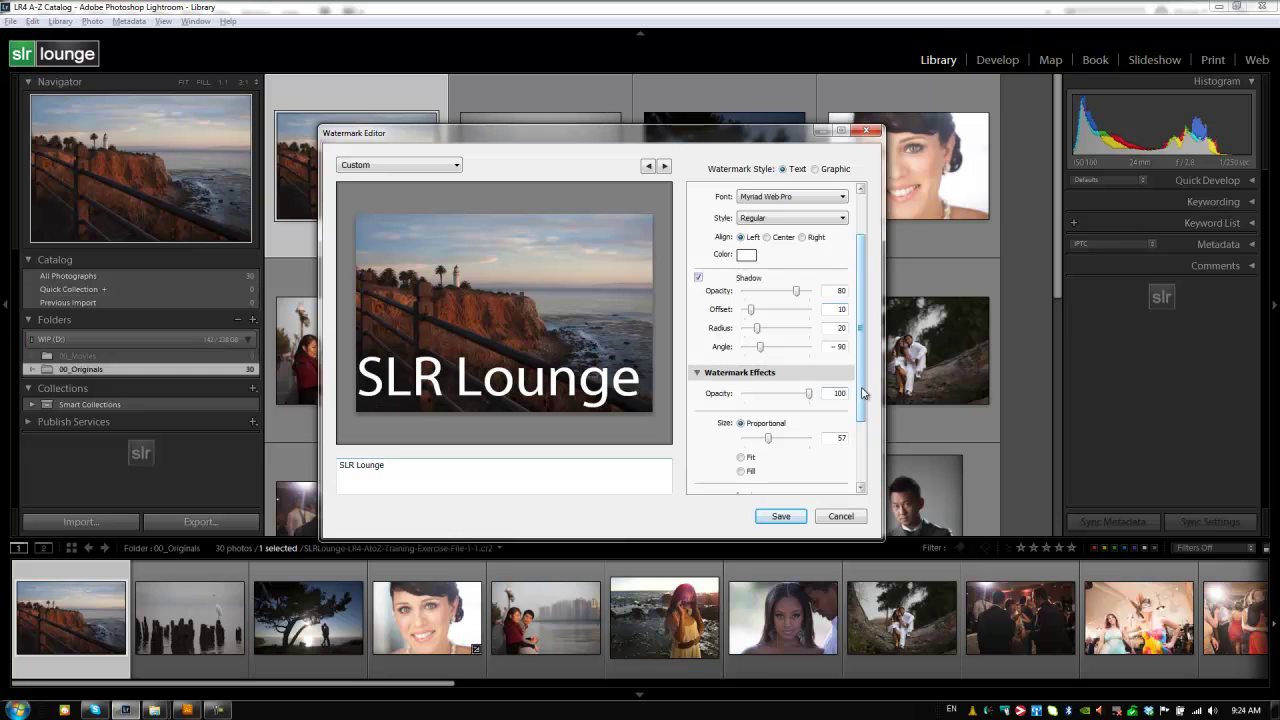
{"action": "left_click_drag", "start_coordinate": [864, 394], "coordinate": [851, 355]}
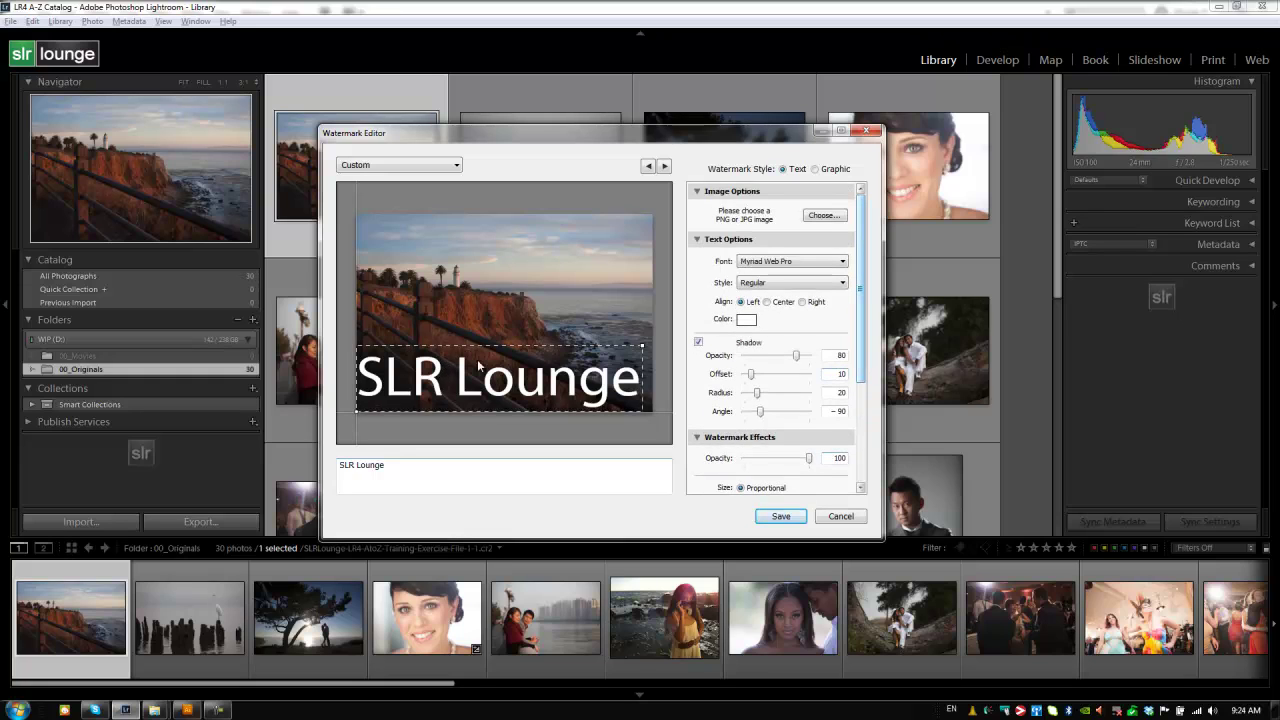
- Try shadow opacity 72 and a larger shadow offset, then turn the text shadow off
{"action": "left_click", "coordinate": [699, 343]}
{"action": "left_click", "coordinate": [699, 343]}
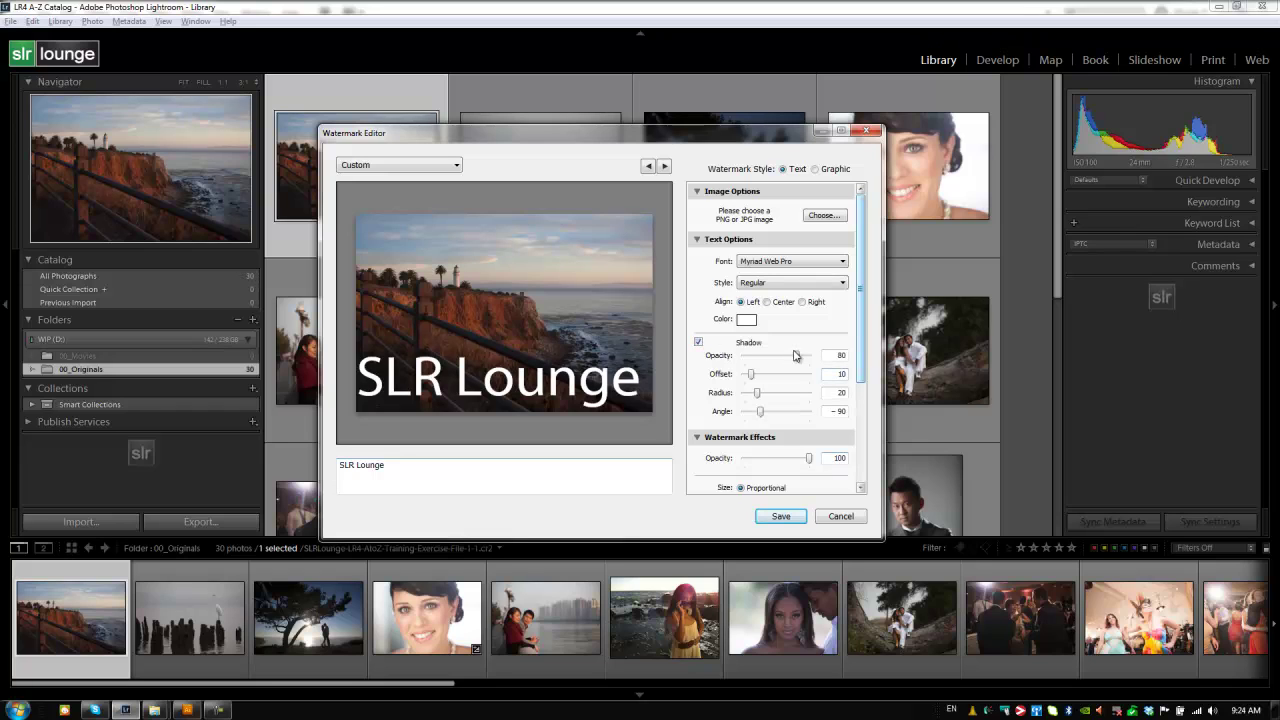
{"action": "left_click_drag", "start_coordinate": [797, 356], "coordinate": [760, 358]}
{"action": "left_click", "coordinate": [791, 358]}
{"action": "left_click_drag", "start_coordinate": [751, 374], "coordinate": [754, 416]}
{"action": "left_click", "coordinate": [698, 342]}
- Reduce the watermark's proportional size to 21 and its opacity to 22
{"action": "left_click_drag", "start_coordinate": [862, 337], "coordinate": [858, 410]}
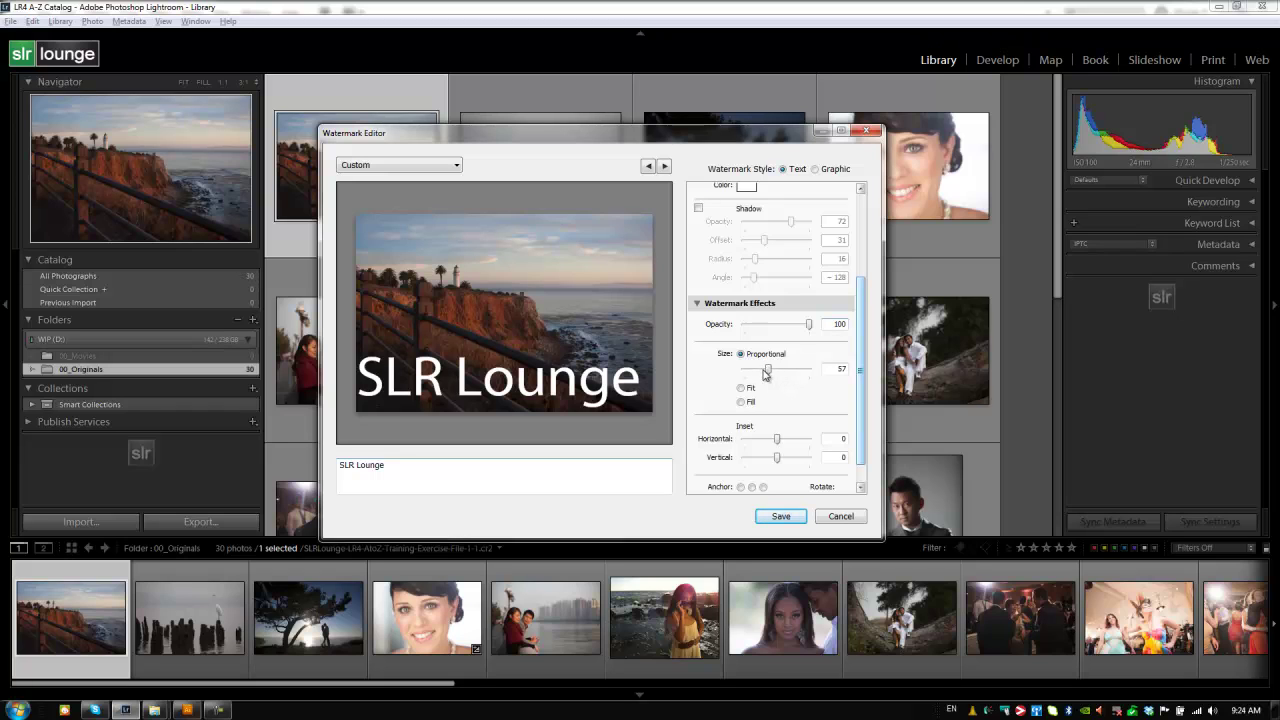
{"action": "left_click_drag", "start_coordinate": [768, 370], "coordinate": [754, 372]}
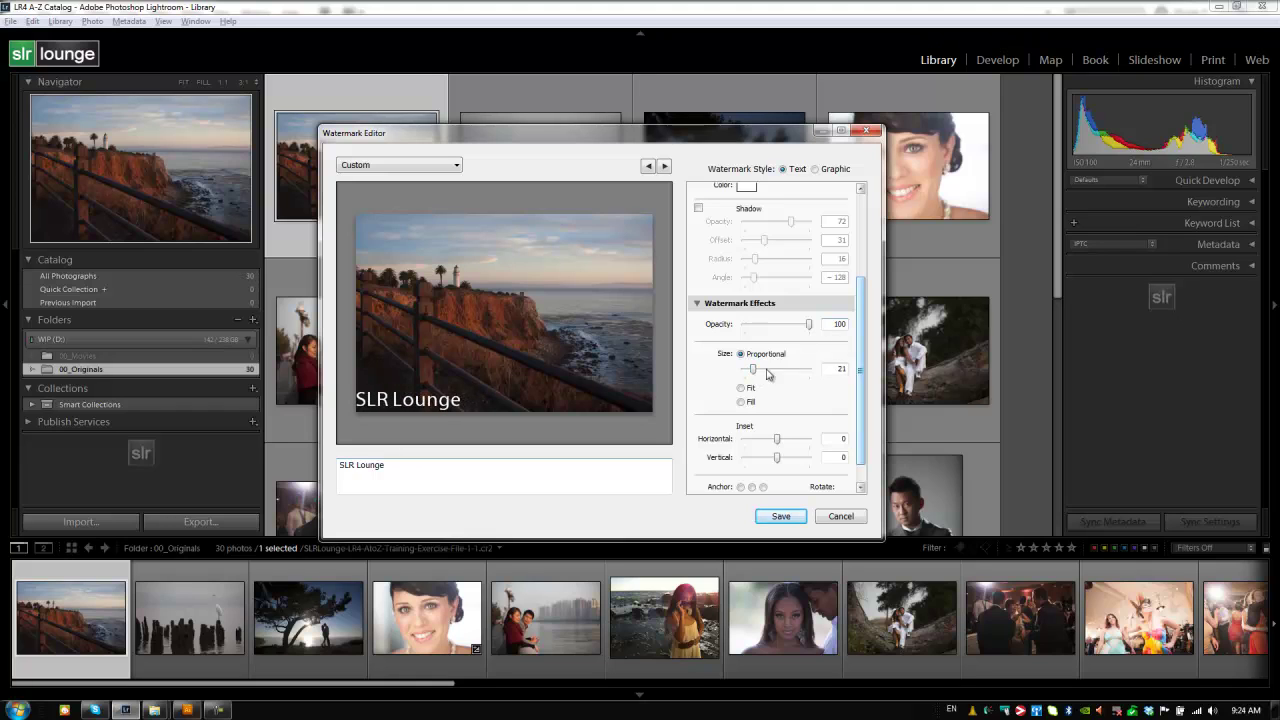
{"action": "left_click_drag", "start_coordinate": [808, 330], "coordinate": [765, 340]}
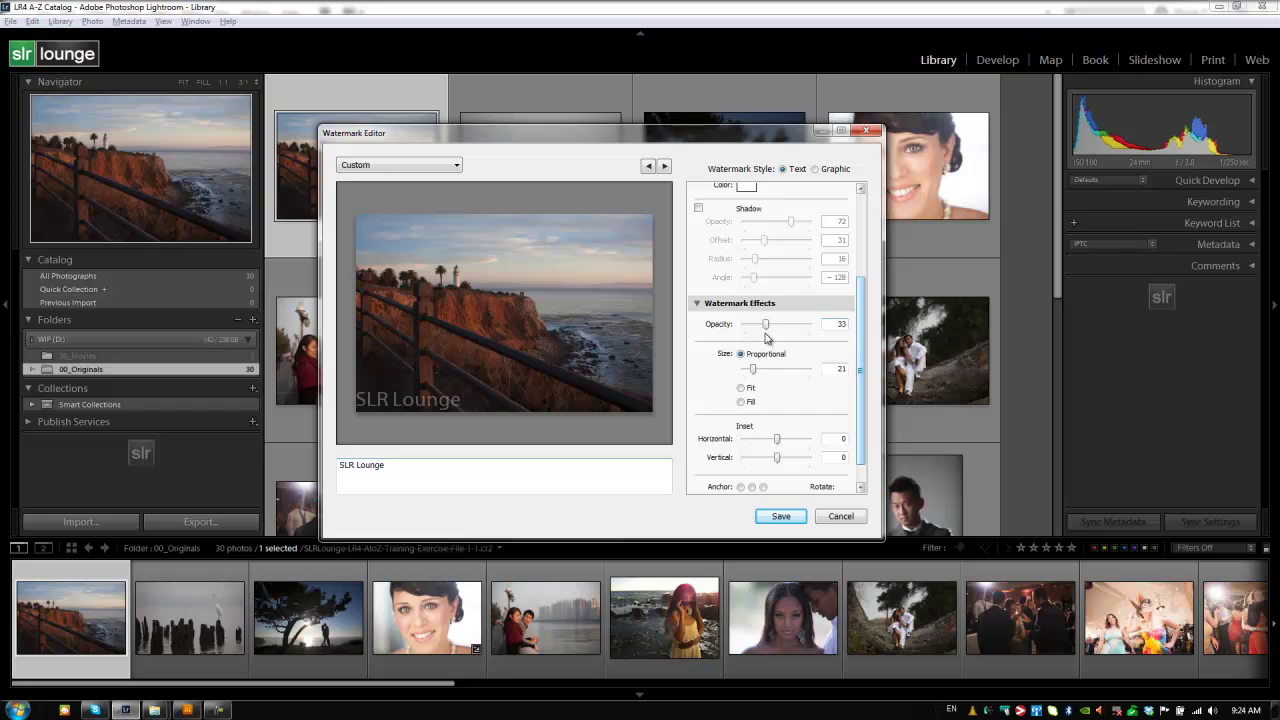
{"action": "left_click_drag", "start_coordinate": [767, 333], "coordinate": [759, 335]}
{"action": "left_click_drag", "start_coordinate": [861, 350], "coordinate": [866, 420]}
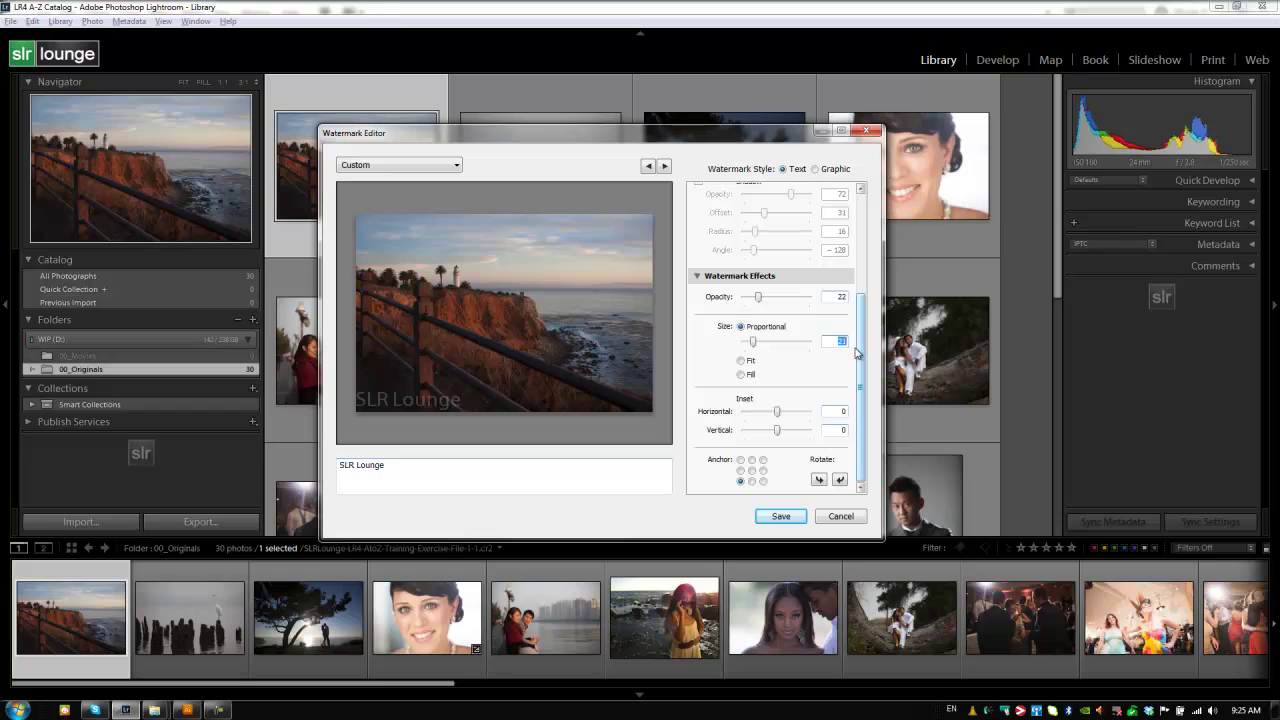
- Enter watermark size 20, then compare Fit and Fill sizing, ending on Fill
{"action": "type", "text": "20"}
{"action": "key", "text": "Tab"}
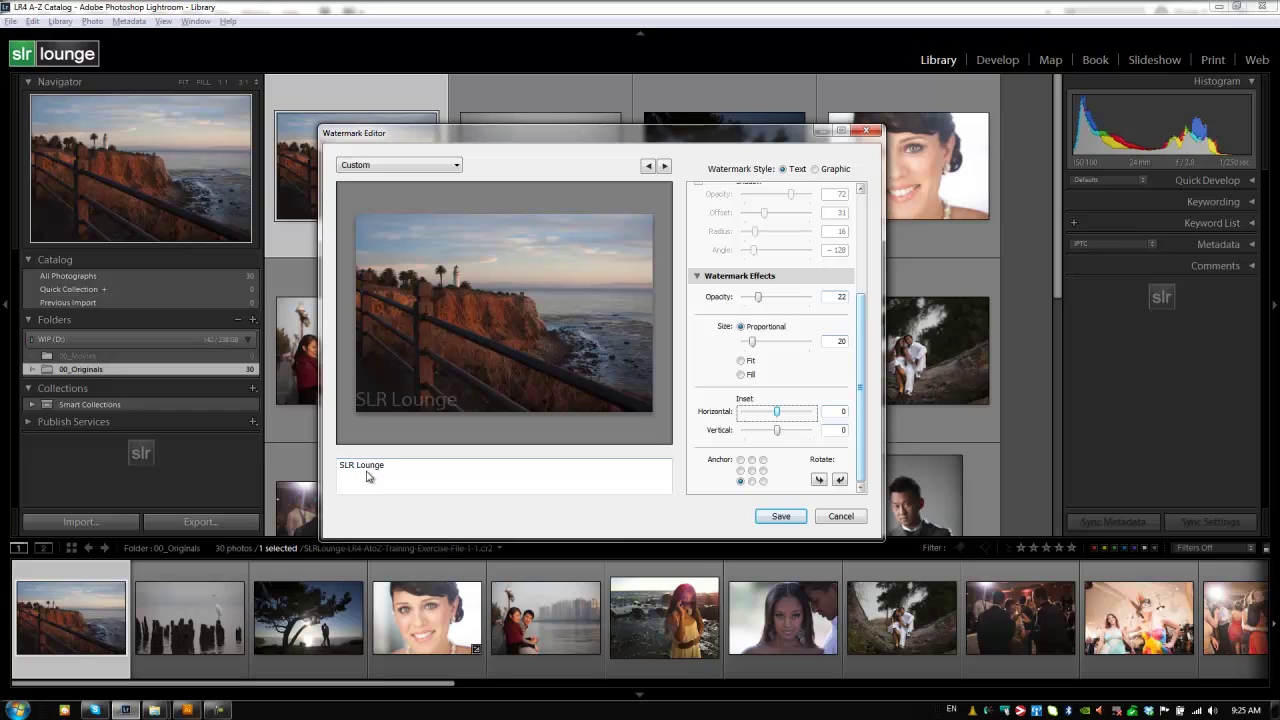
{"action": "left_click", "coordinate": [741, 361]}
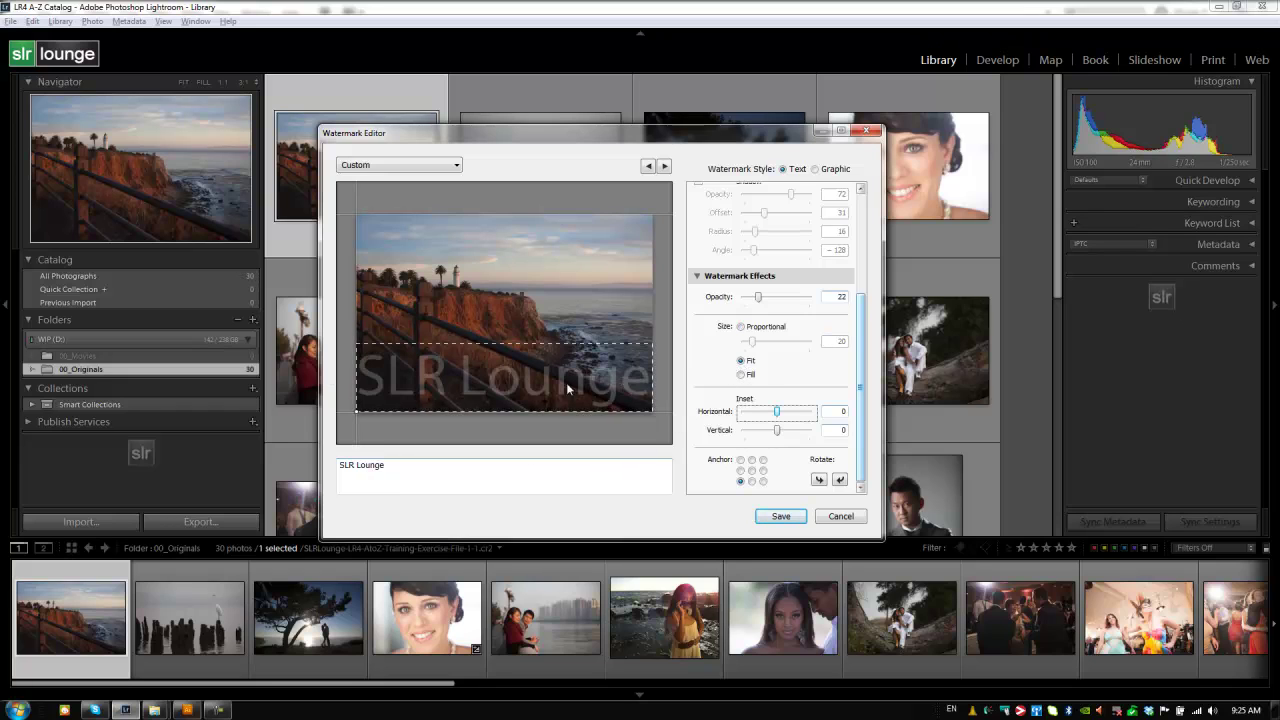
{"action": "left_click", "coordinate": [742, 375]}
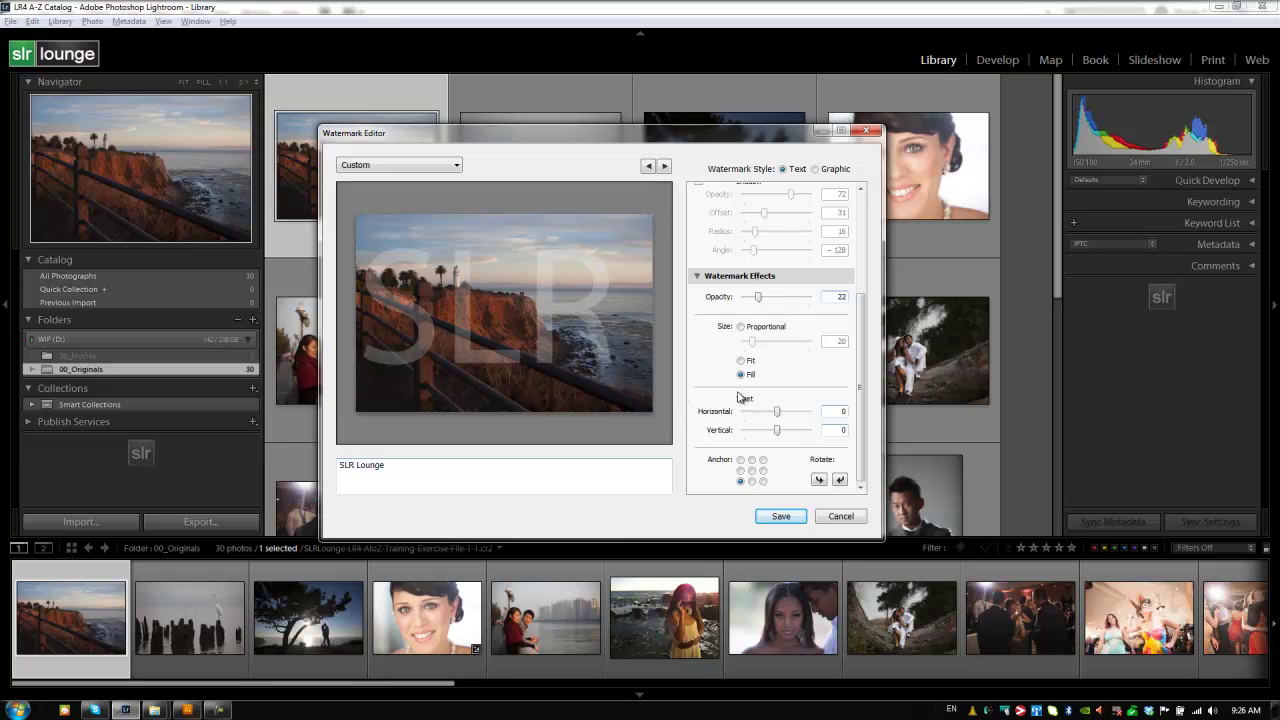
- Switch back to Proportional sizing and set both horizontal and vertical insets to 4
{"action": "left_click", "coordinate": [741, 327]}
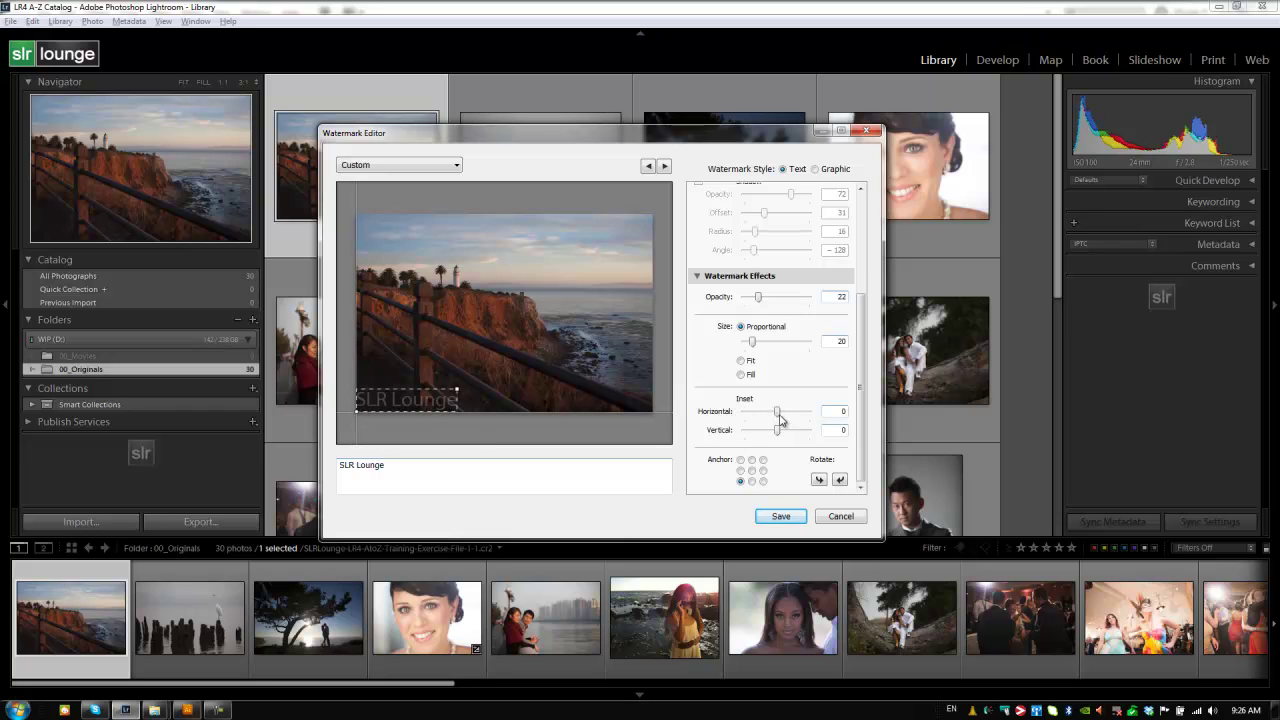
{"action": "left_click_drag", "start_coordinate": [777, 413], "coordinate": [789, 413]}
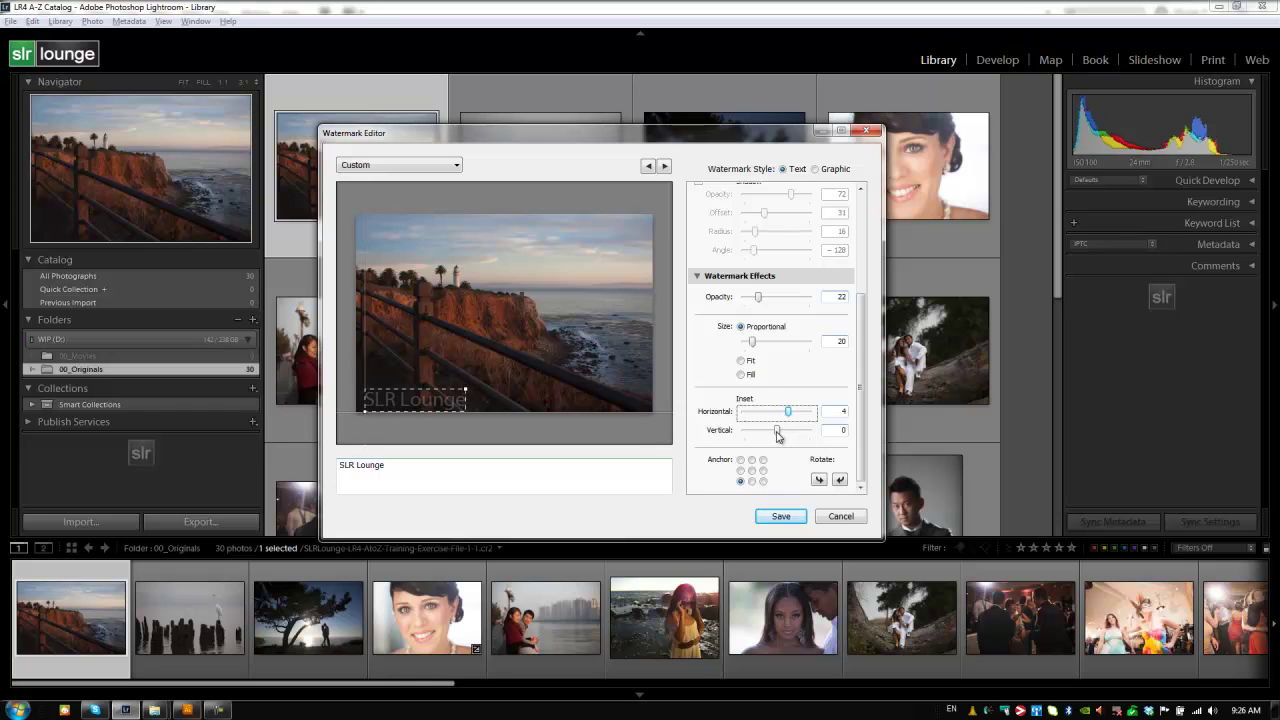
{"action": "left_click_drag", "start_coordinate": [777, 432], "coordinate": [789, 434]}
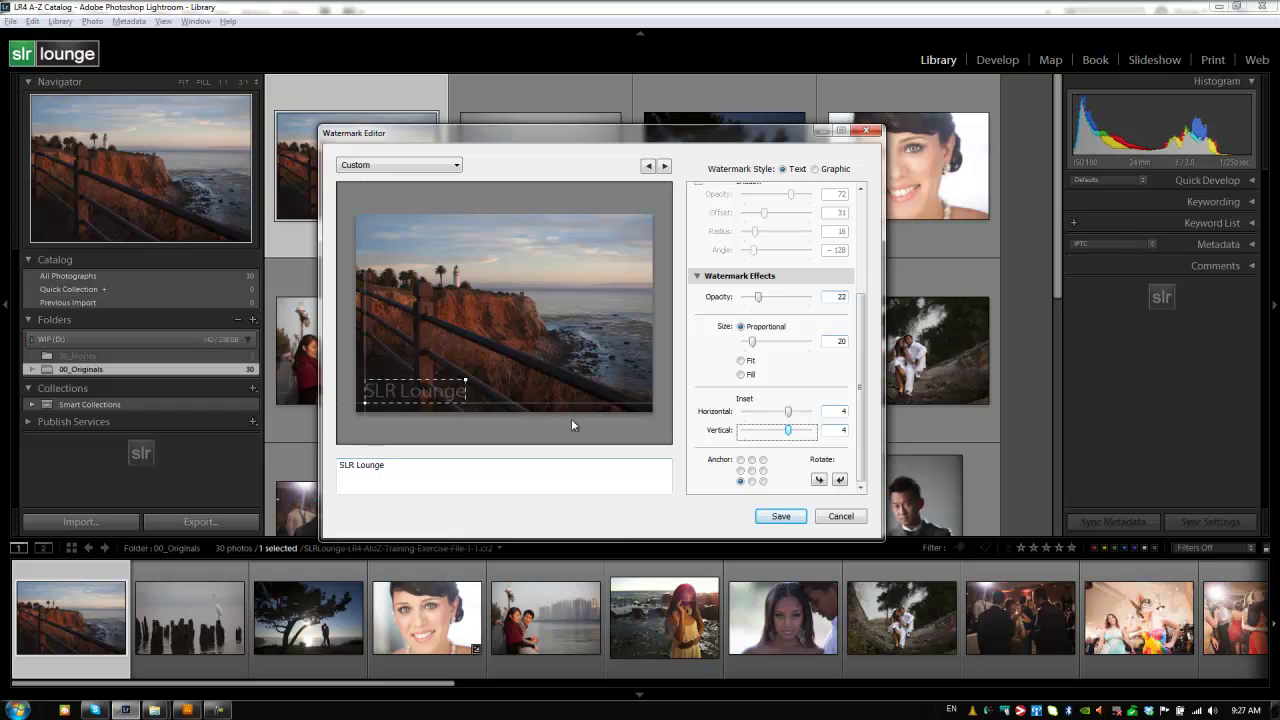
- Try the bottom-right anchor, return to bottom centre, and lower the vertical inset to 2
{"action": "left_click", "coordinate": [752, 482]}
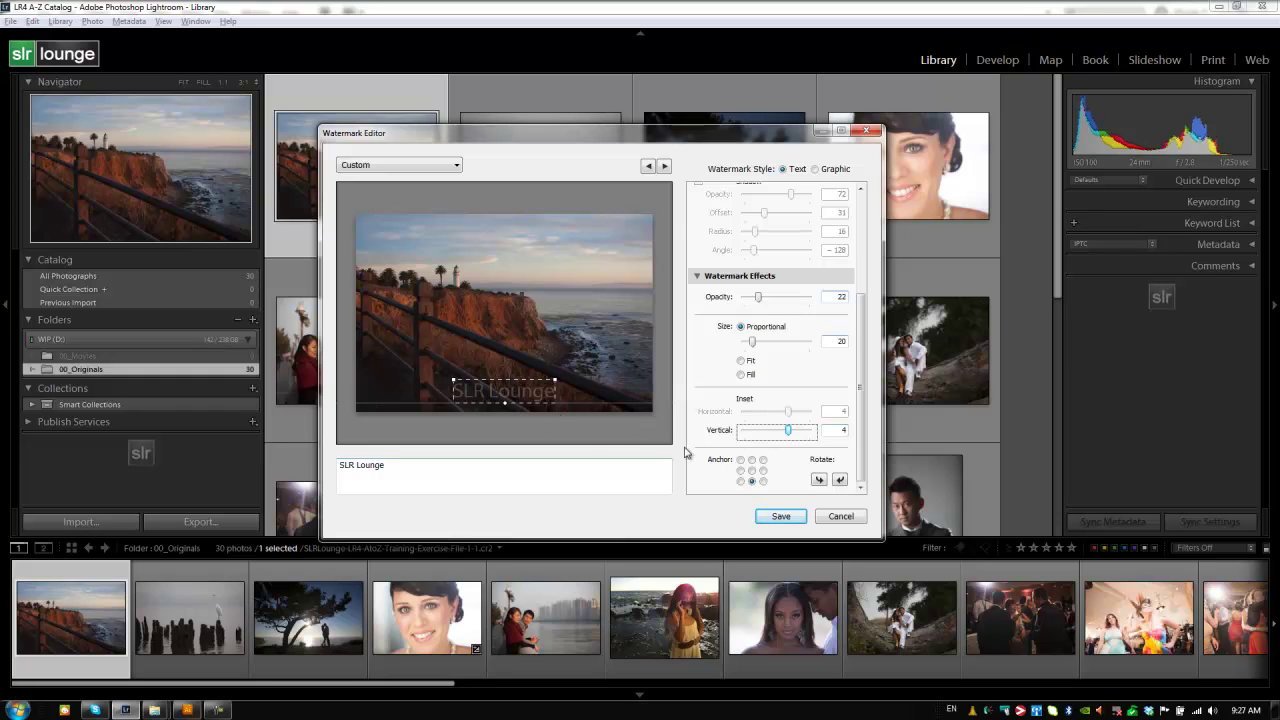
{"action": "left_click", "coordinate": [763, 481]}
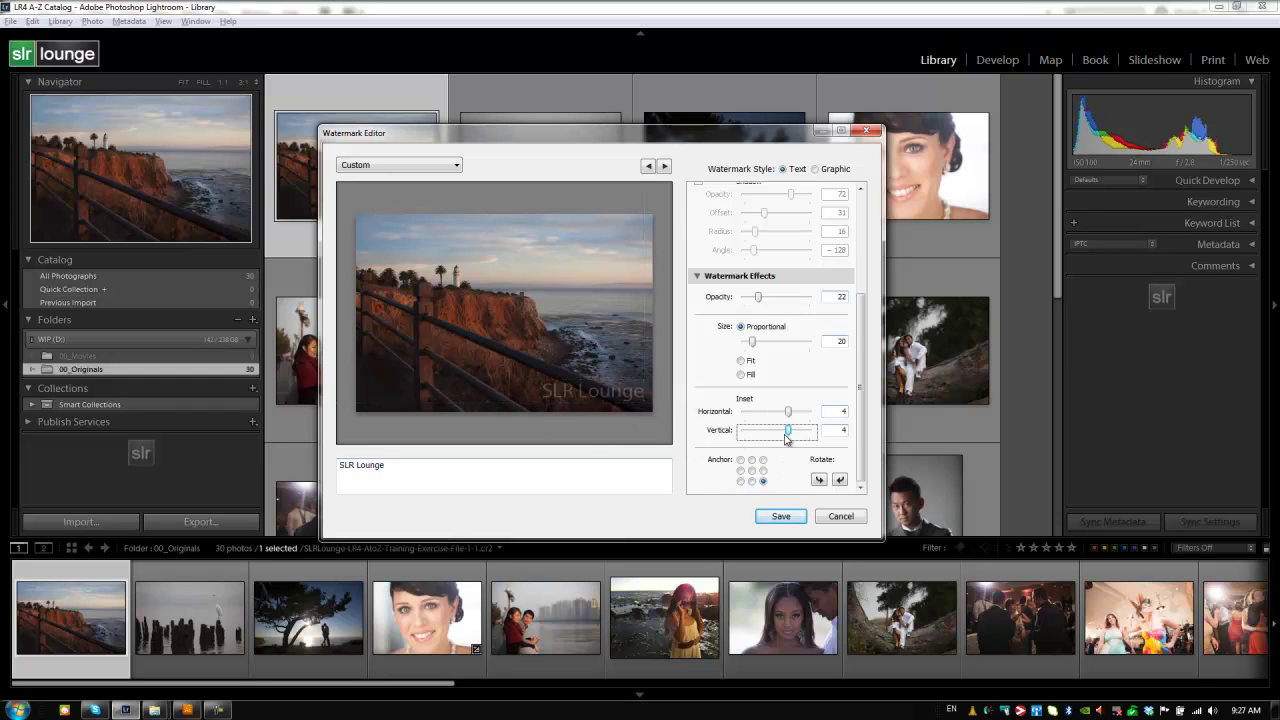
{"action": "left_click", "coordinate": [752, 481]}
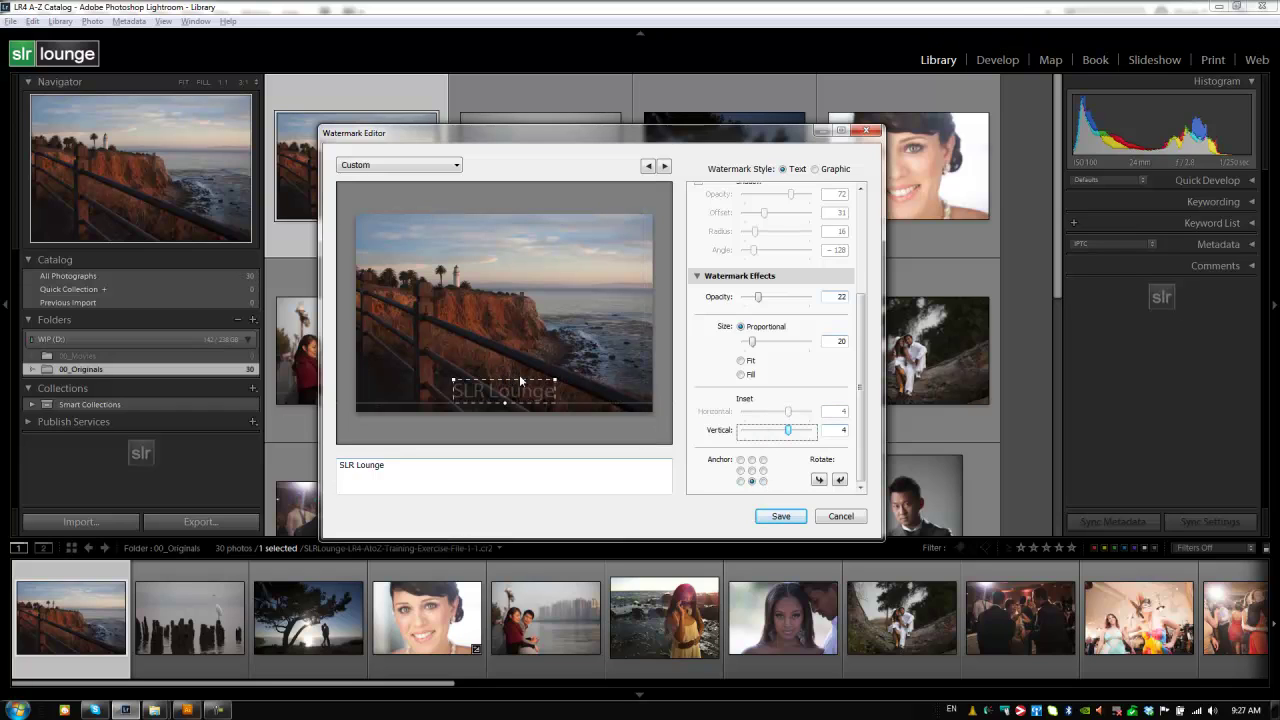
{"action": "mouse_move", "coordinate": [787, 432]}
{"action": "left_mouse_down"}
{"action": "mouse_move", "coordinate": [810, 436]}
{"action": "mouse_move", "coordinate": [784, 441]}
{"action": "left_mouse_up"}
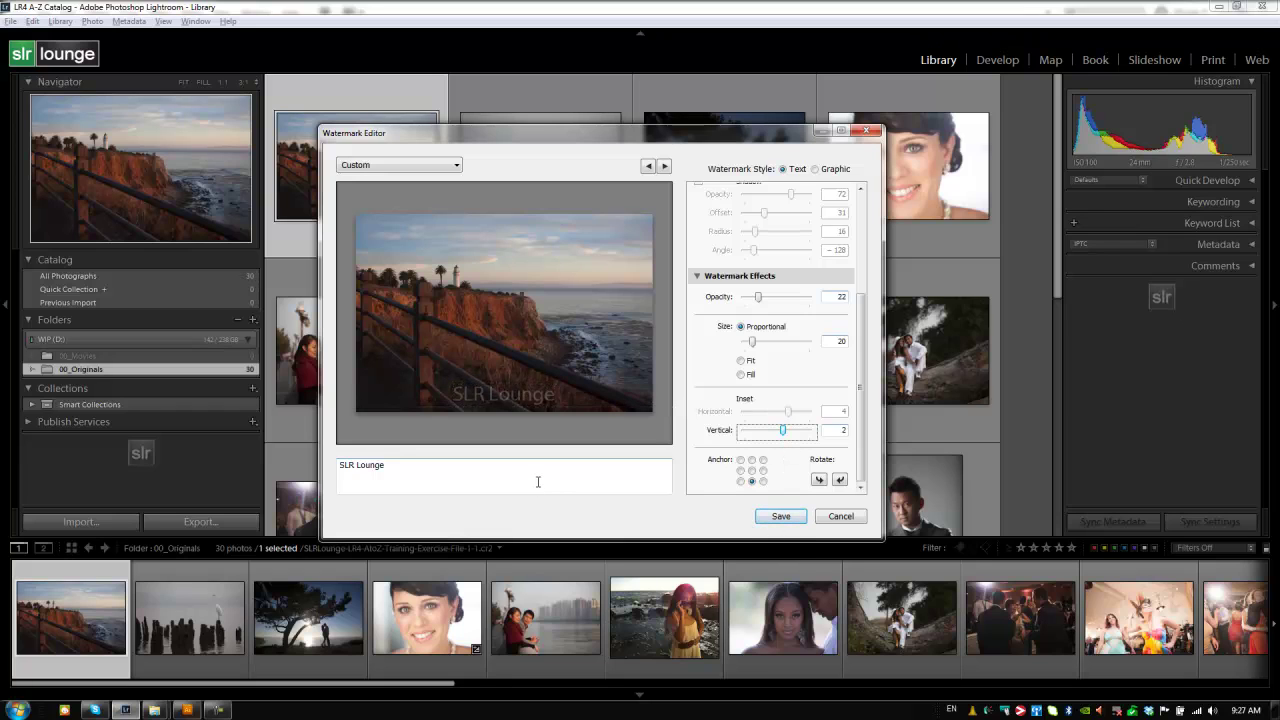
- Open the Custom watermark preset dropdown to show the preset list
{"action": "left_click", "coordinate": [410, 166]}
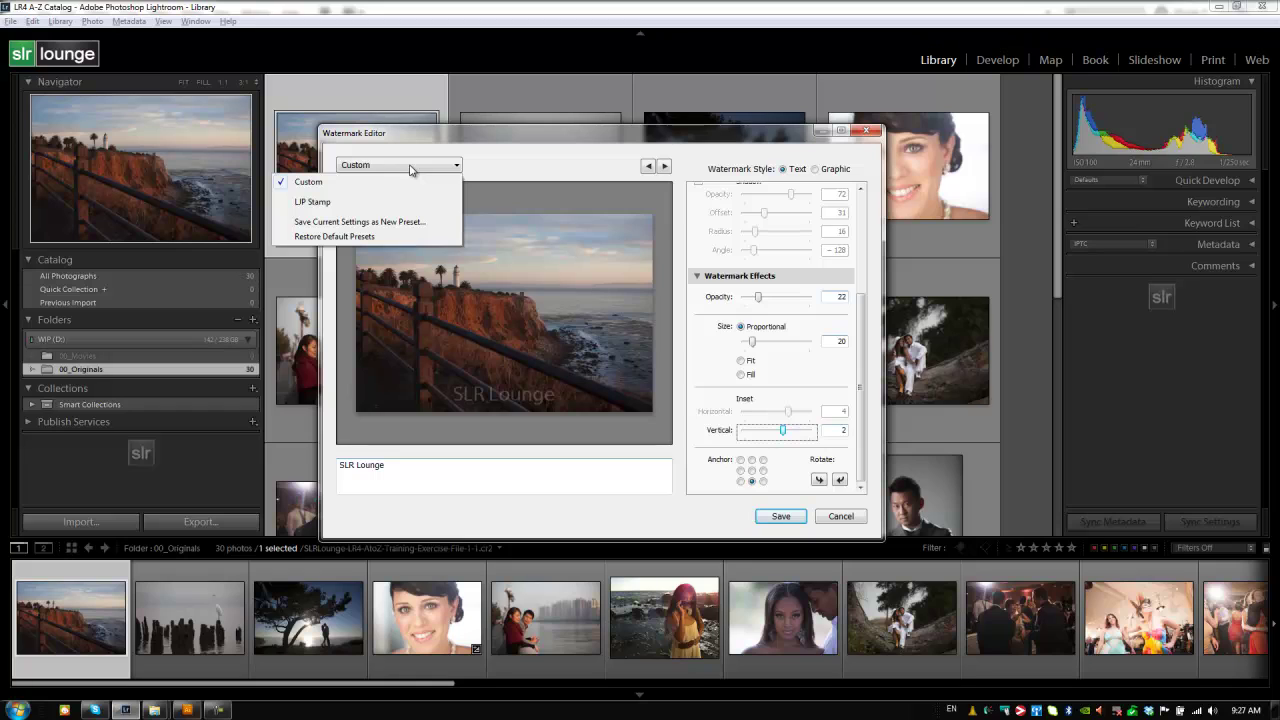
- Set the watermark style to Graphic and load slrlounge-watermark.png as the logo
{"action": "left_click", "coordinate": [506, 168]}
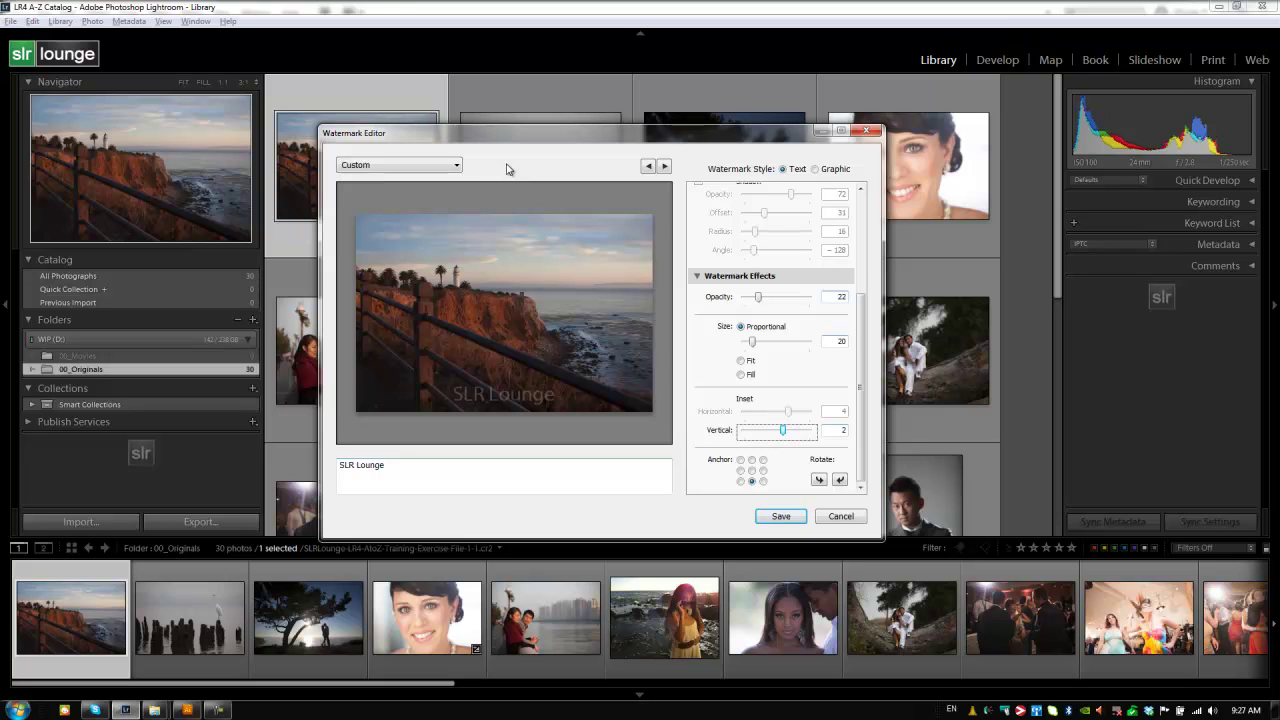
{"action": "left_click_drag", "start_coordinate": [857, 335], "coordinate": [857, 232]}
{"action": "left_click", "coordinate": [815, 170]}
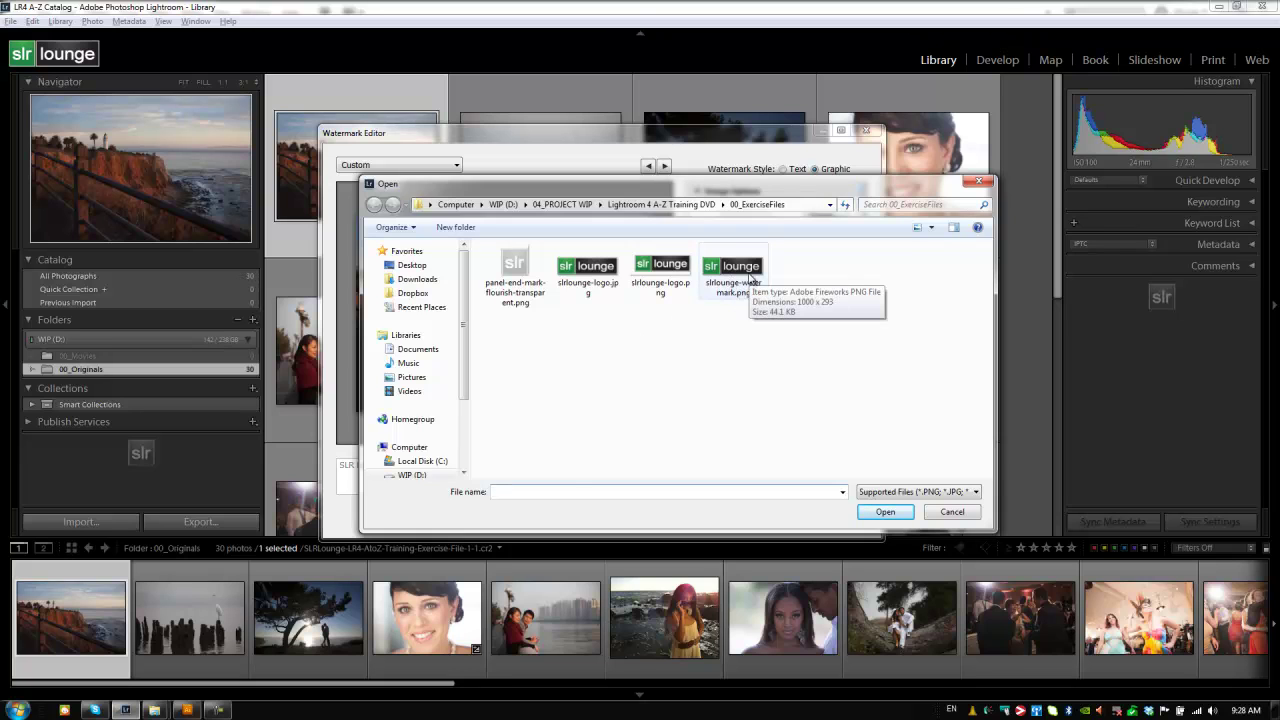
{"action": "double_click", "coordinate": [745, 279]}
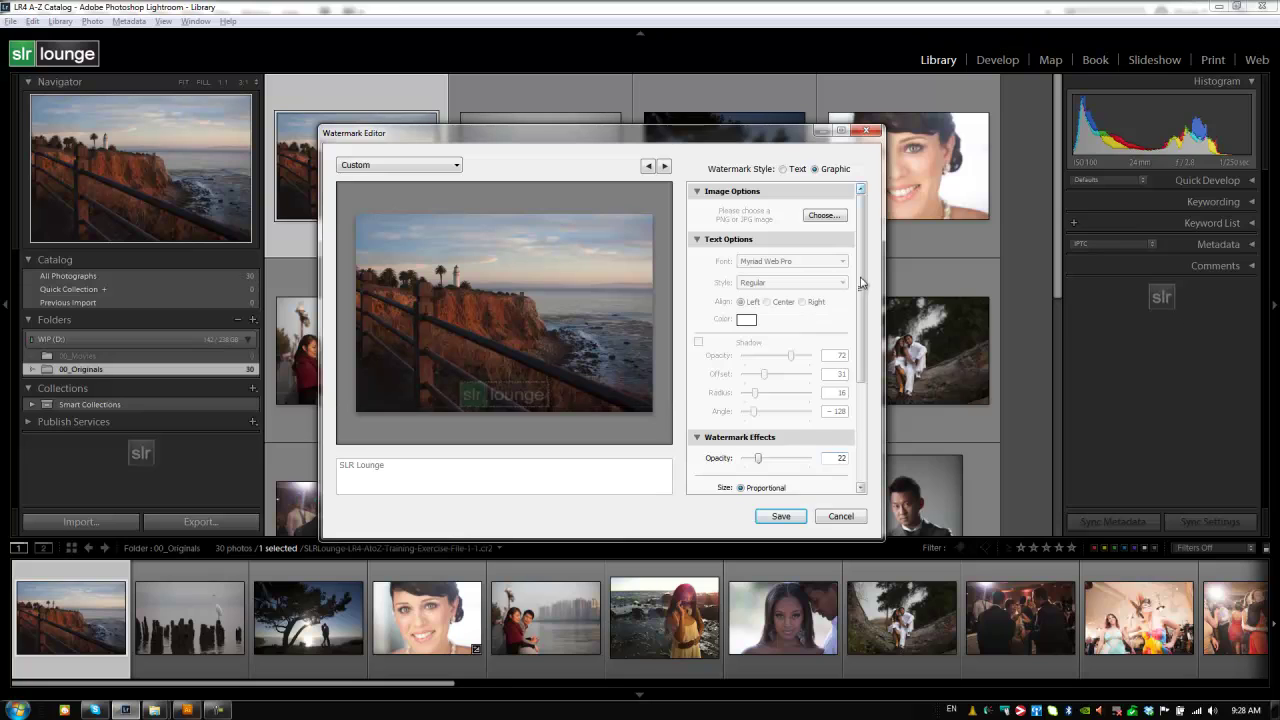
- Collapse Text Options, set the logo opacity to 50 and its proportional size to 15
{"action": "scroll", "coordinate": [860, 282], "scroll_direction": "down", "scroll_amount": 1}
{"action": "scroll", "coordinate": [860, 280], "scroll_direction": "up", "scroll_amount": 1}
{"action": "left_click", "coordinate": [698, 240]}
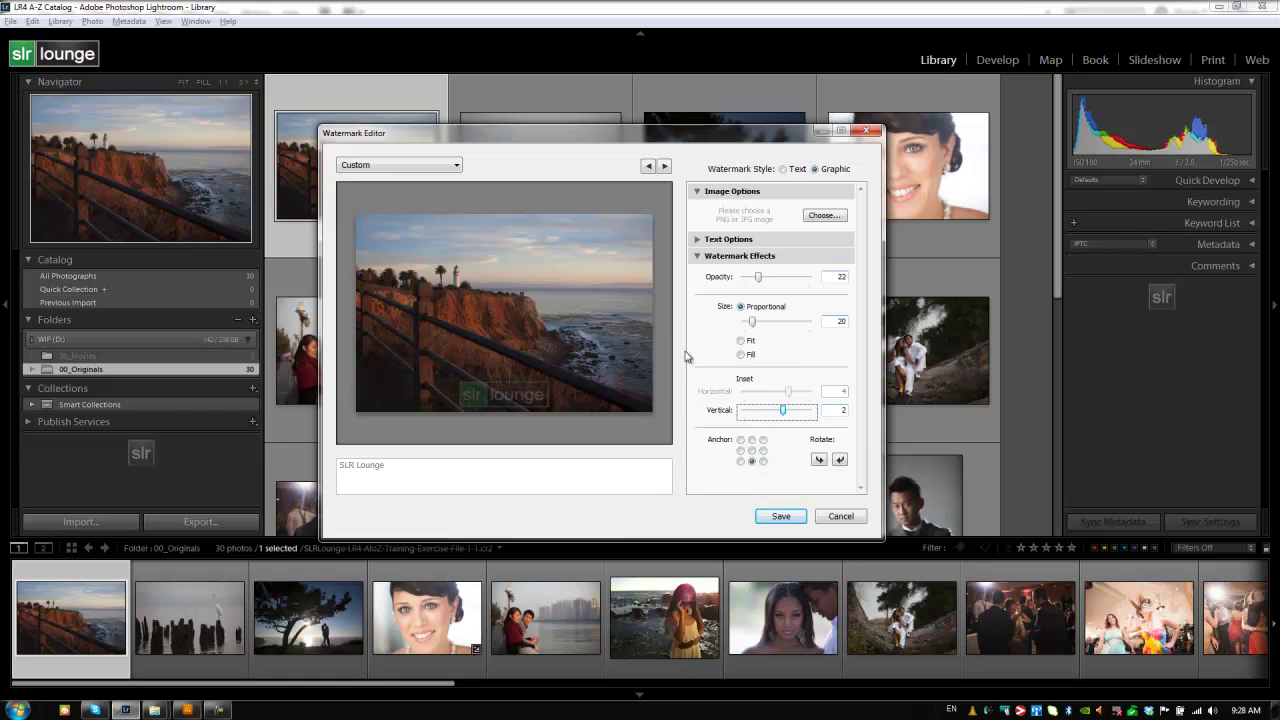
{"action": "mouse_move", "coordinate": [760, 280]}
{"action": "left_mouse_down"}
{"action": "mouse_move", "coordinate": [818, 286]}
{"action": "mouse_move", "coordinate": [778, 285]}
{"action": "left_mouse_up"}
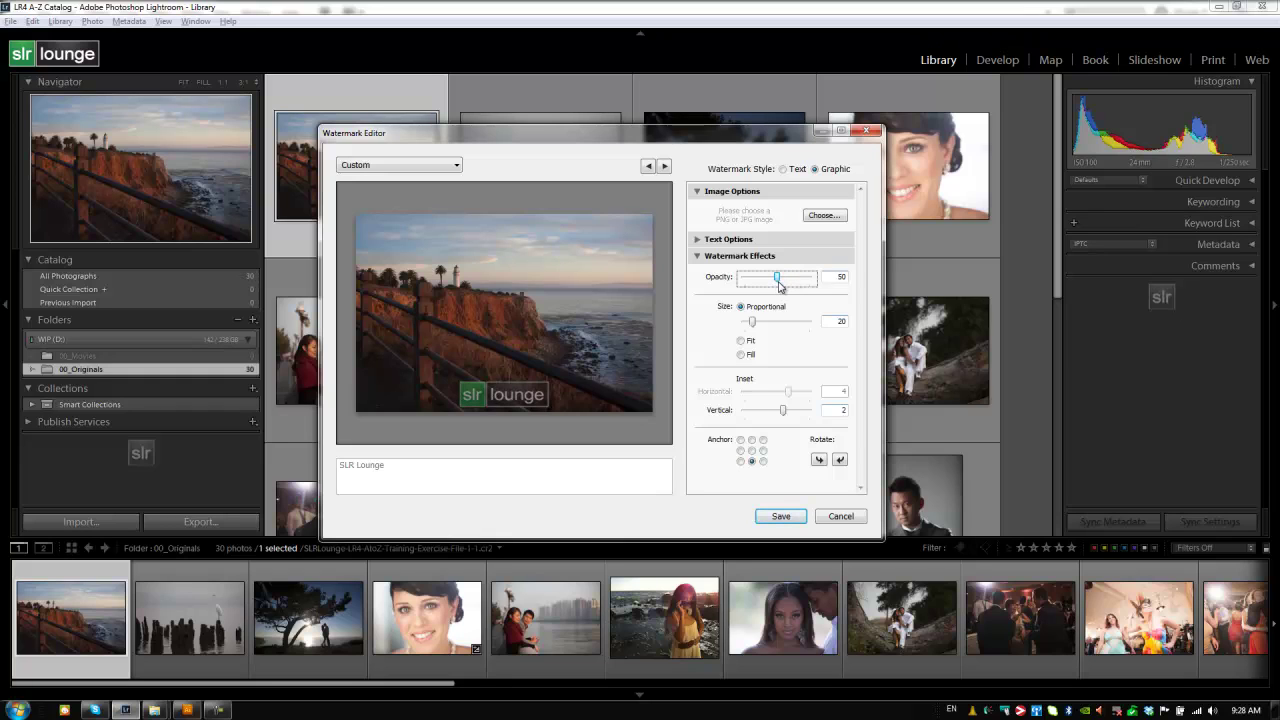
{"action": "left_click_drag", "start_coordinate": [754, 328], "coordinate": [789, 331]}
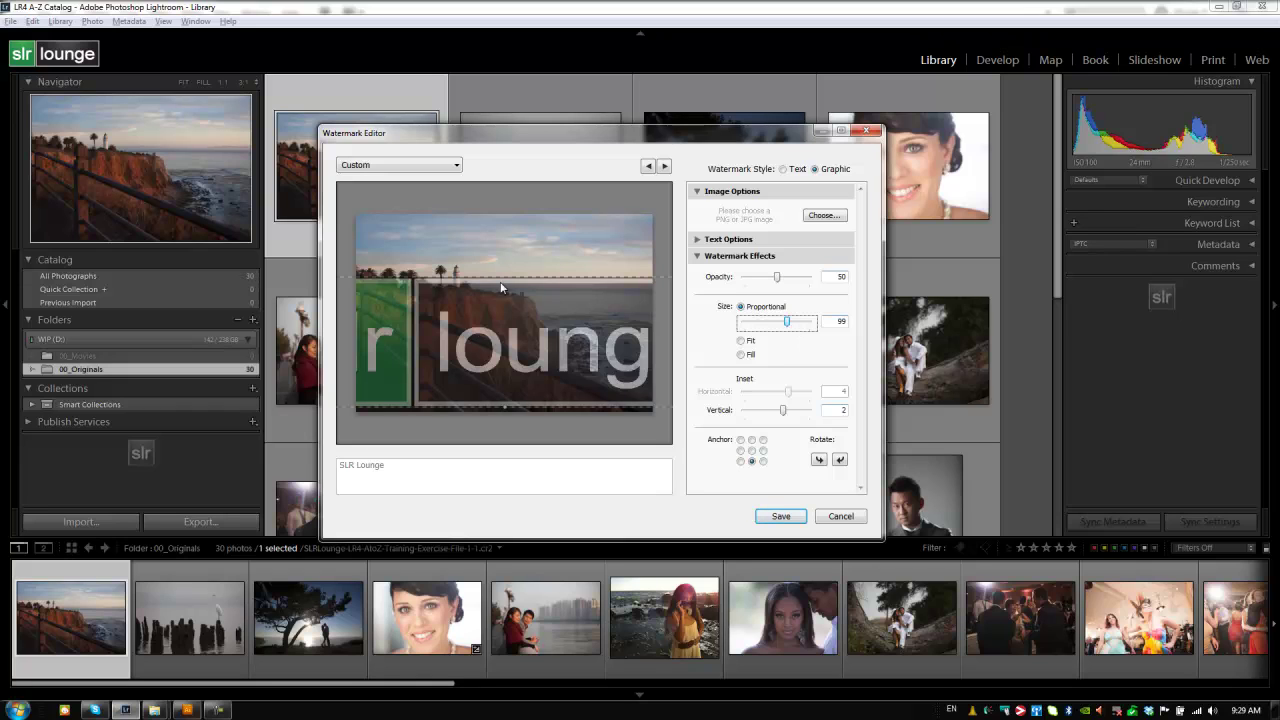
{"action": "left_click_drag", "start_coordinate": [787, 321], "coordinate": [751, 326]}
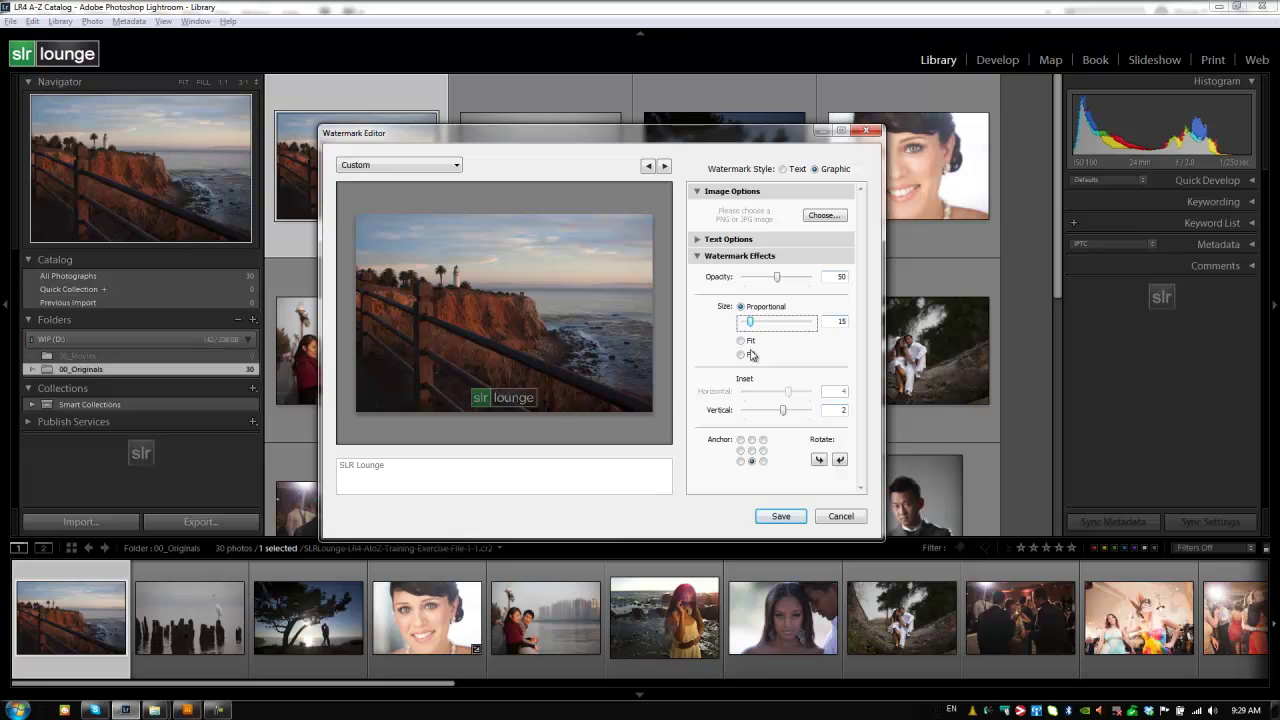
- Compare Fit and Fill sizing, return to Proportional, and set the vertical inset to 3
{"action": "left_click", "coordinate": [742, 341]}
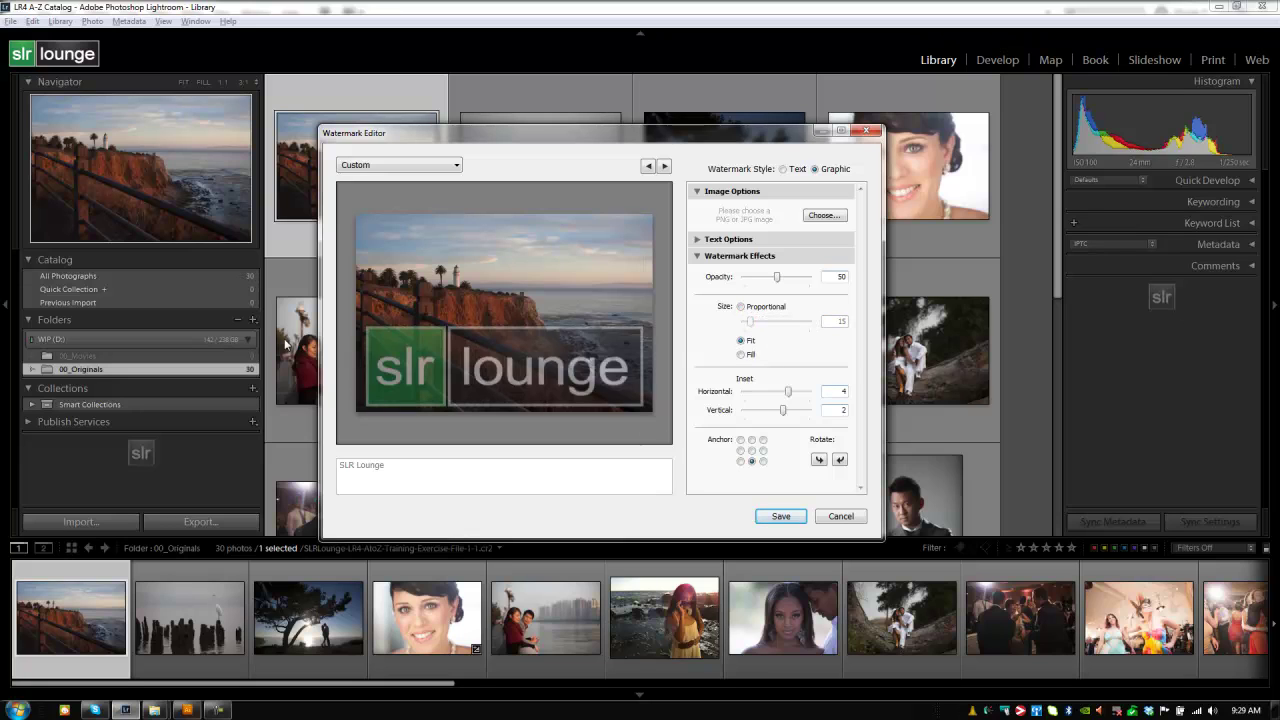
{"action": "left_click", "coordinate": [741, 356]}
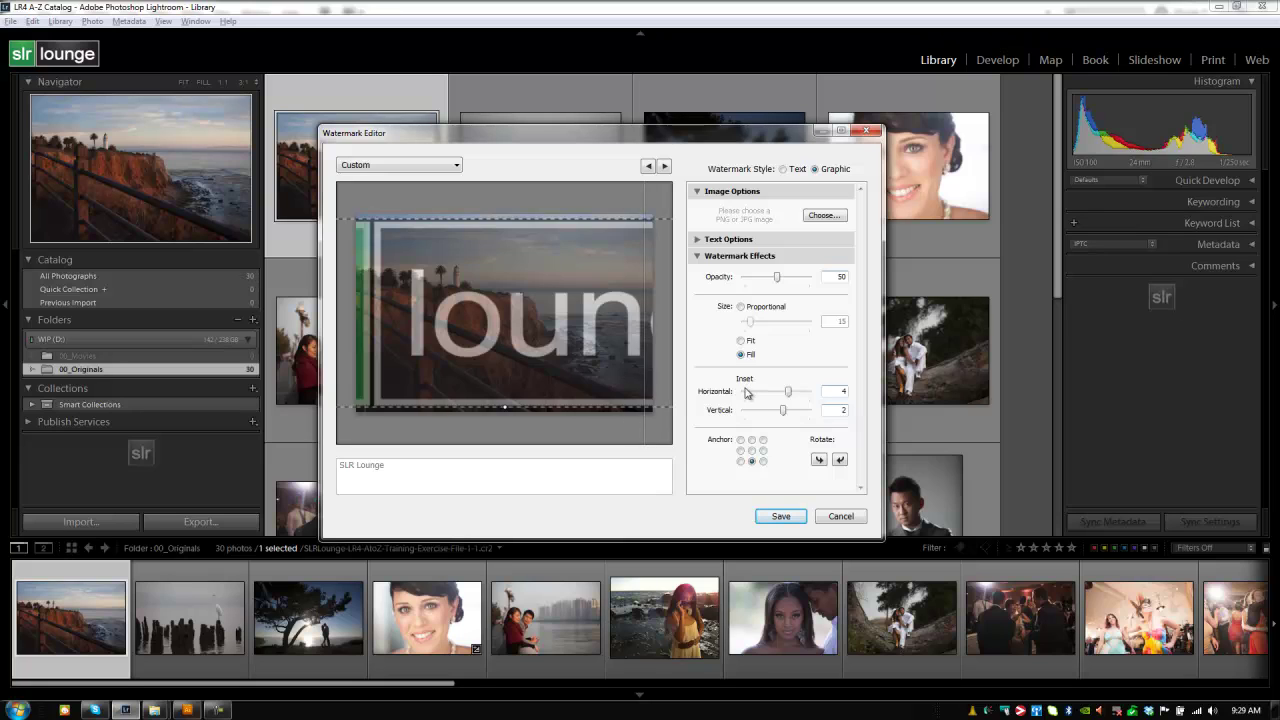
{"action": "left_click", "coordinate": [741, 341]}
{"action": "left_click", "coordinate": [741, 308]}
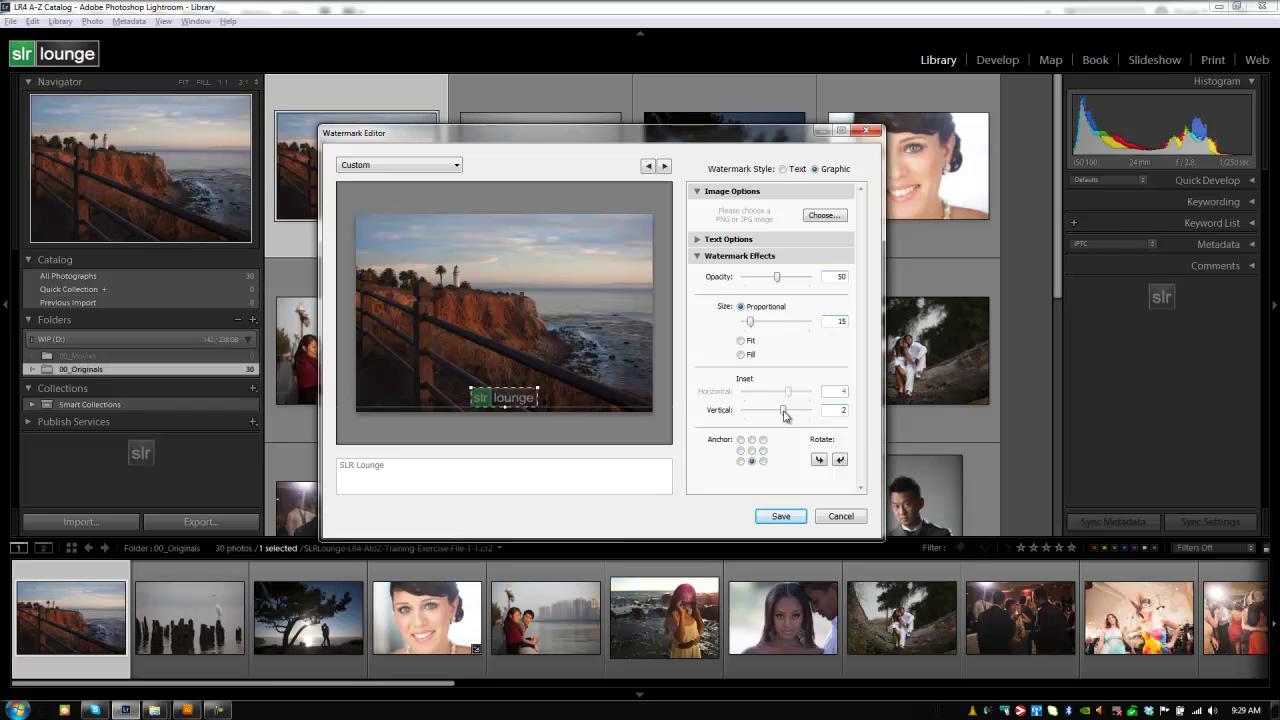
{"action": "left_click_drag", "start_coordinate": [784, 411], "coordinate": [788, 413]}
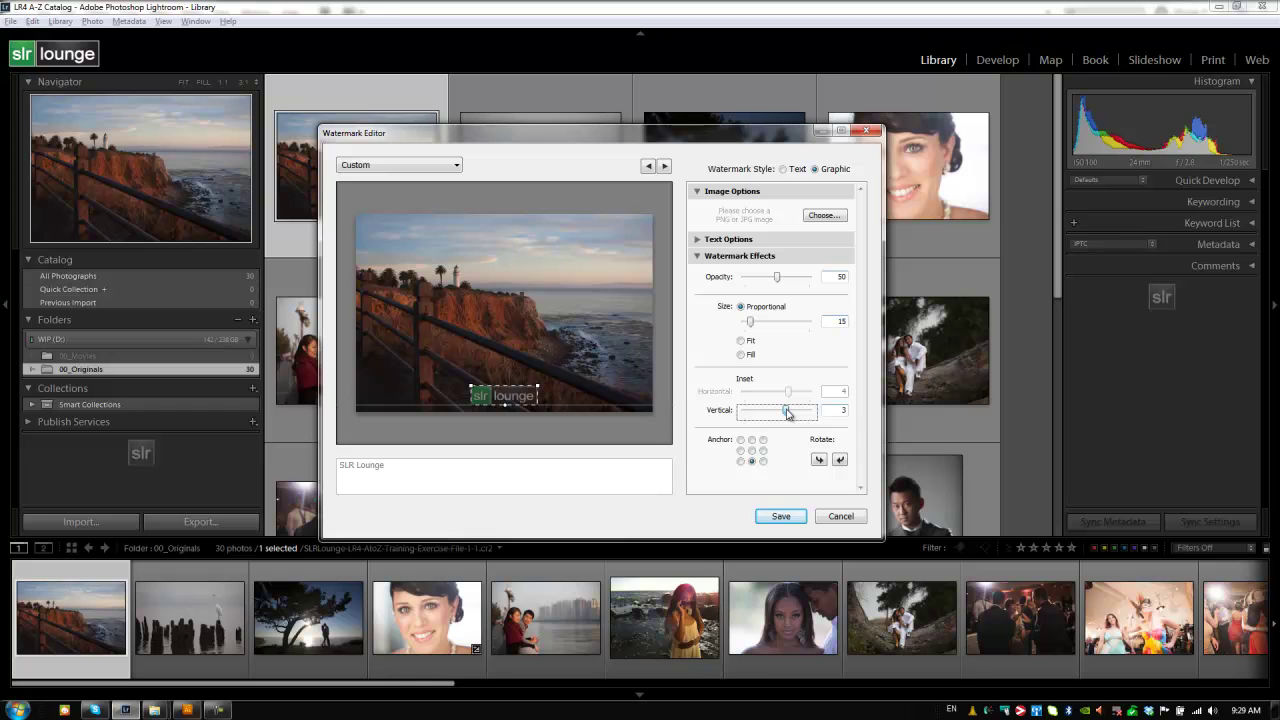
- Try the bottom-left and bottom-right anchors, leaving the logo anchored at bottom centre
{"action": "left_click", "coordinate": [741, 461]}
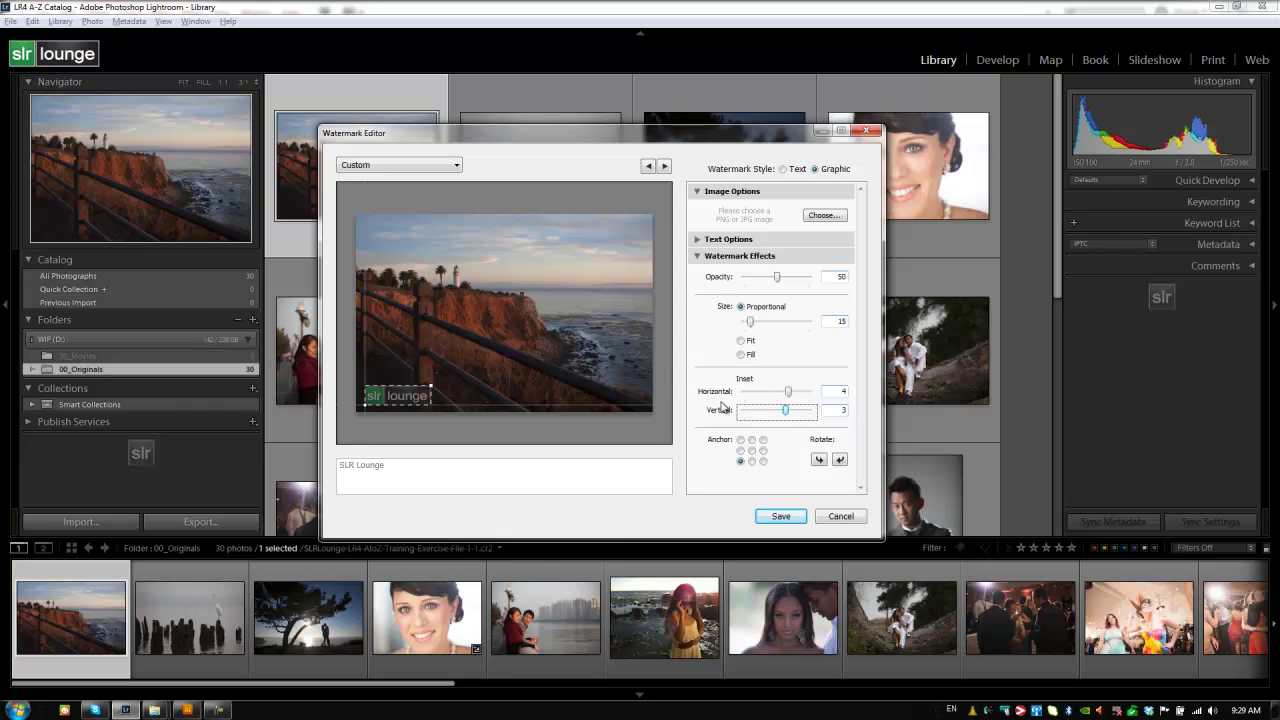
{"action": "left_click", "coordinate": [763, 461]}
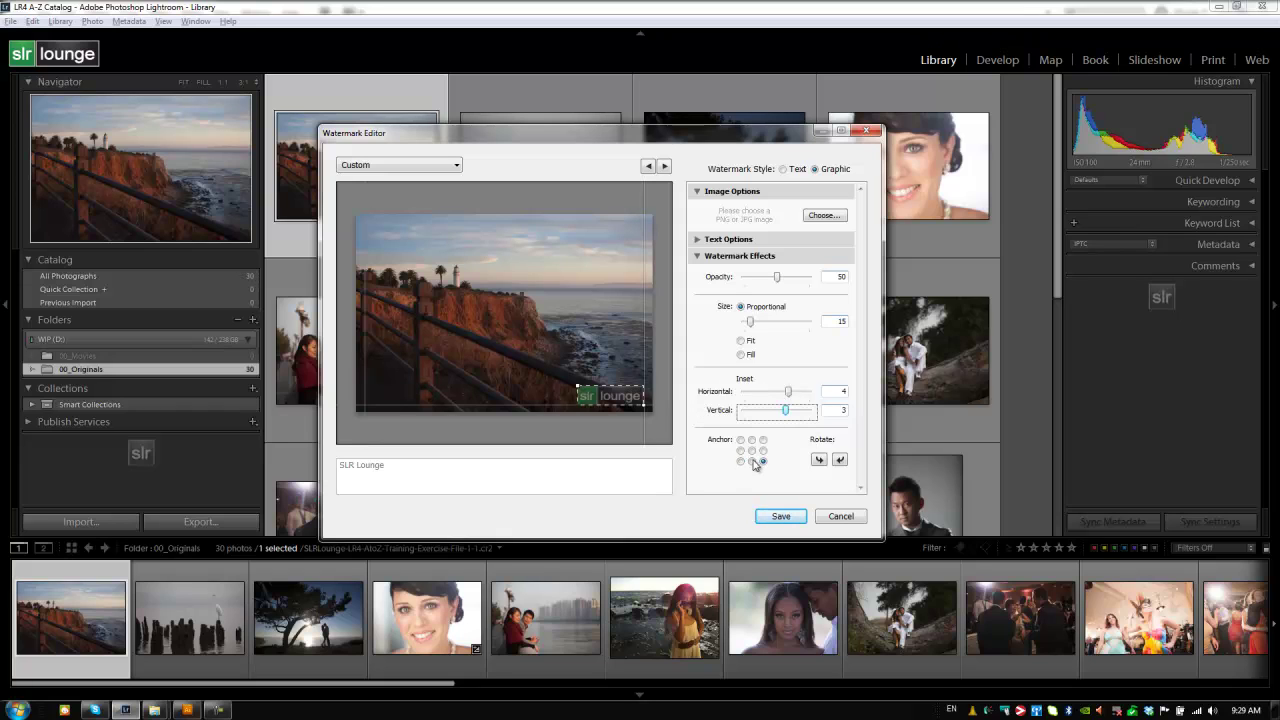
{"action": "left_click", "coordinate": [752, 461]}
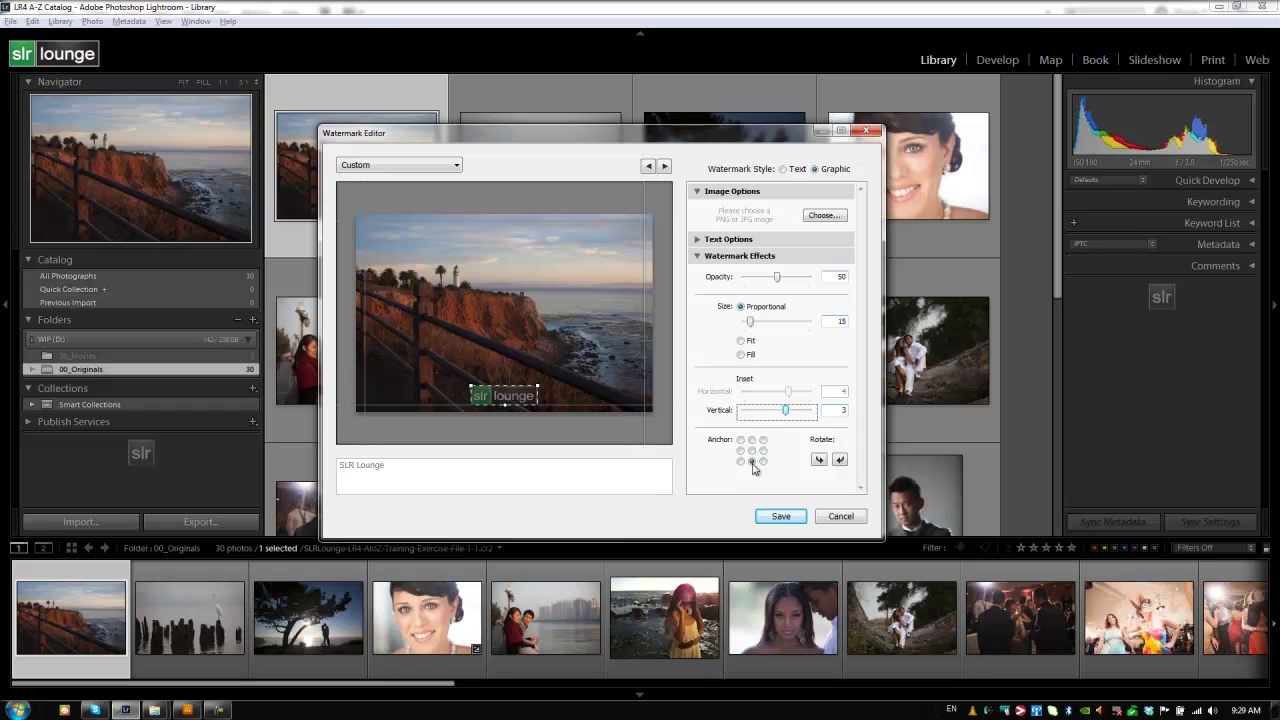
{"action": "left_click", "coordinate": [763, 462]}
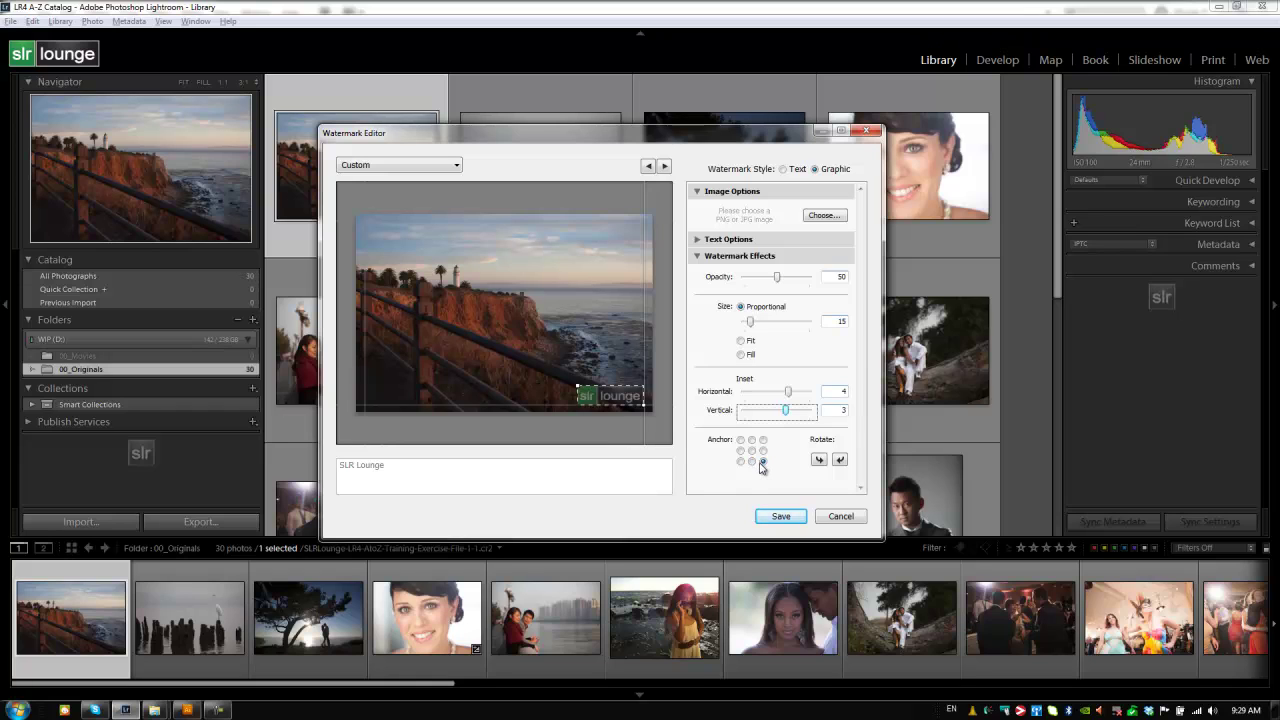
{"action": "left_click", "coordinate": [752, 461]}
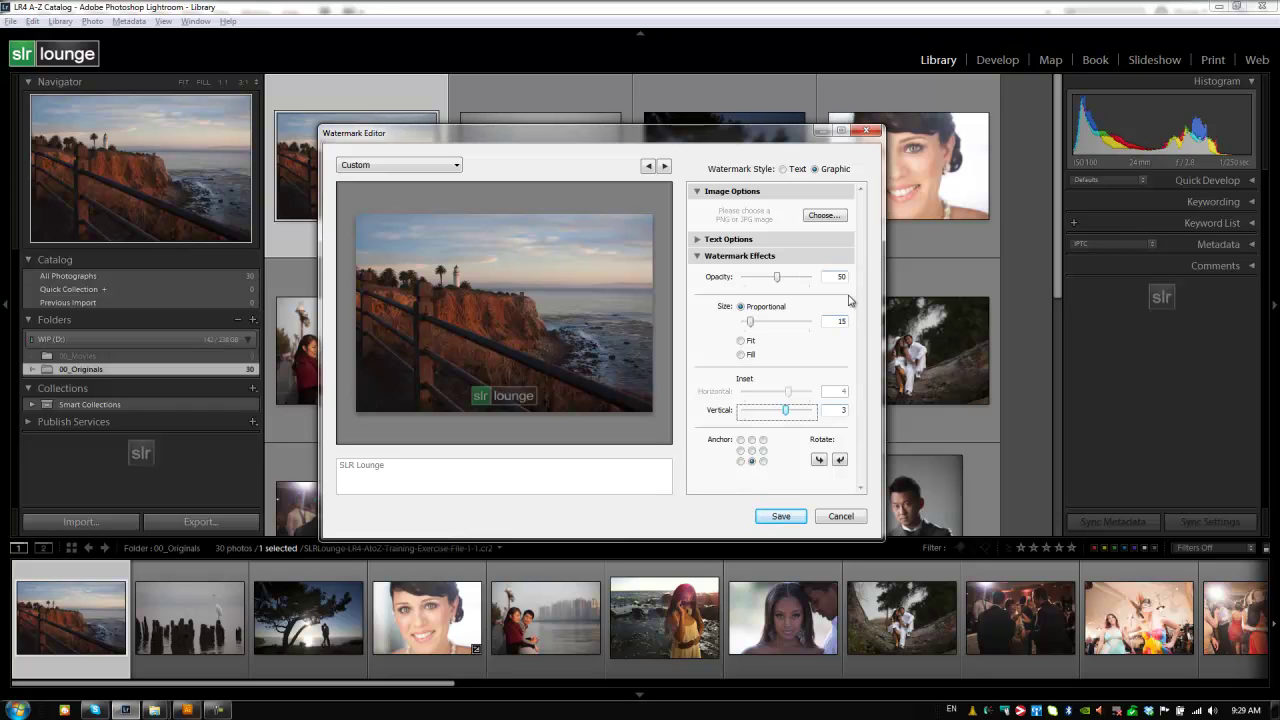
- Save the current logo watermark settings as a new preset named 'SLR Lounge'
{"action": "left_click", "coordinate": [441, 167]}
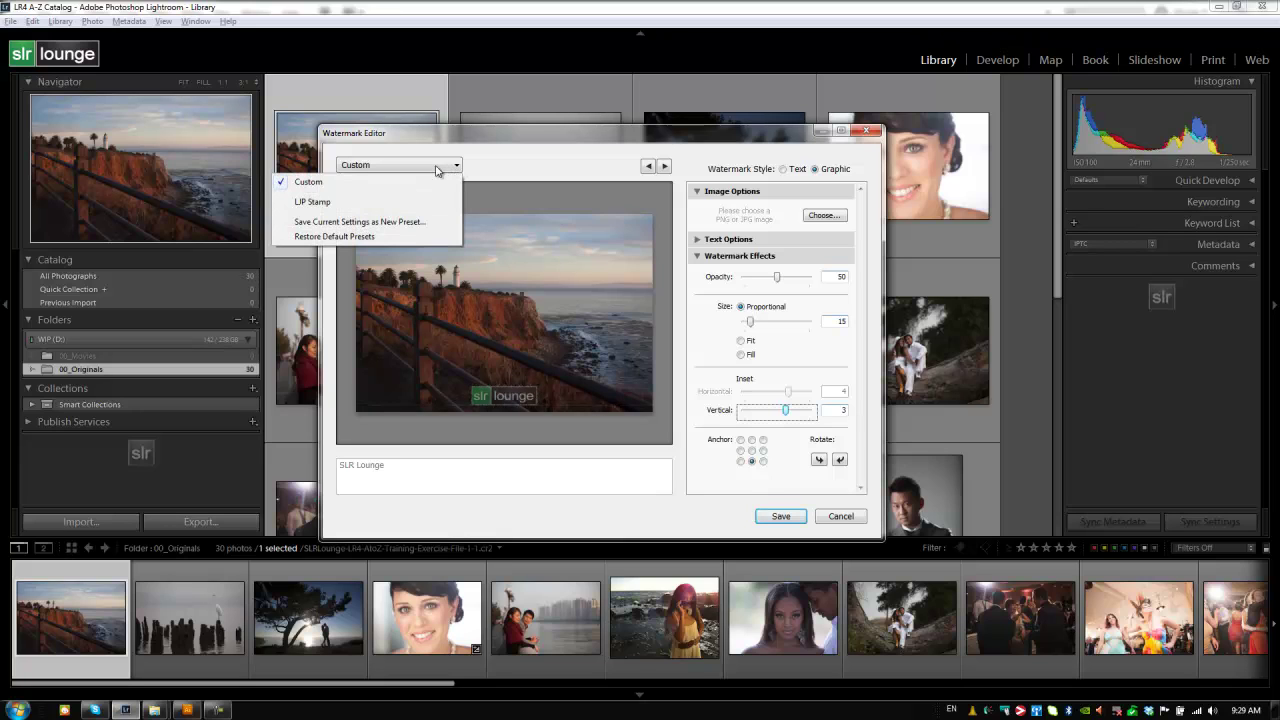
{"action": "left_click", "coordinate": [410, 222]}
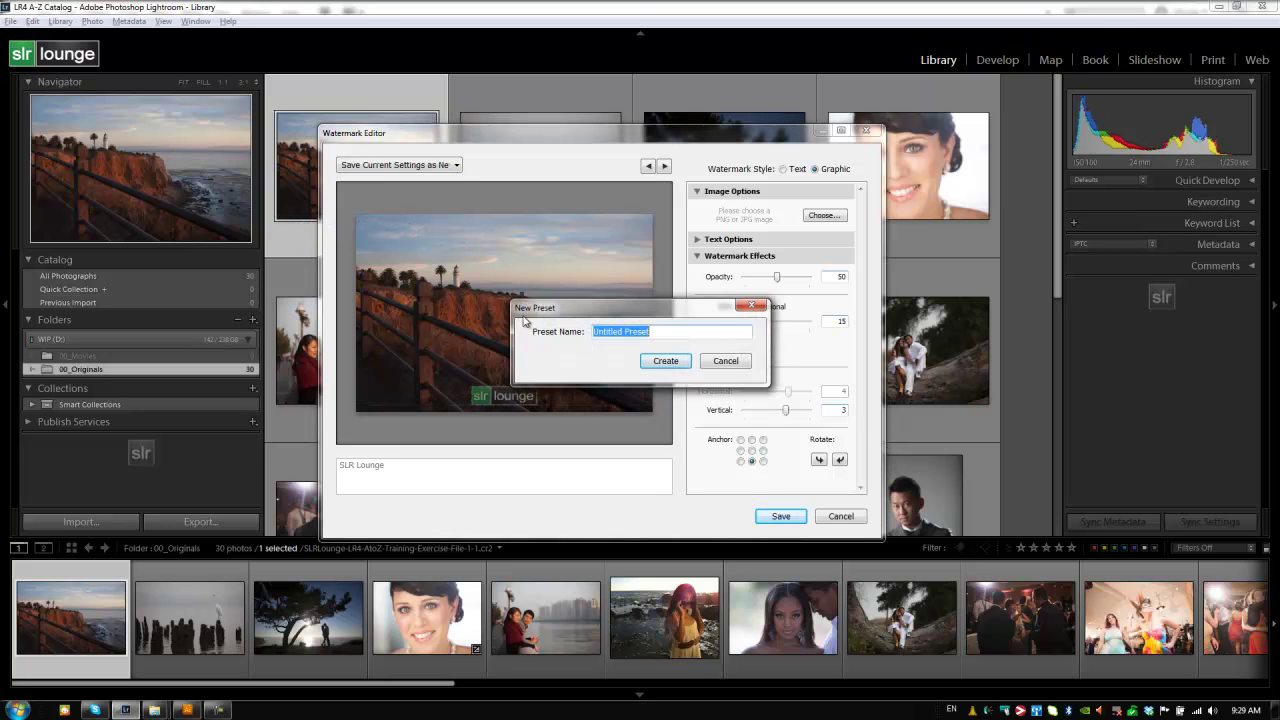
{"action": "type", "text": "SLR Lounge"}
{"action": "left_click", "coordinate": [654, 358]}
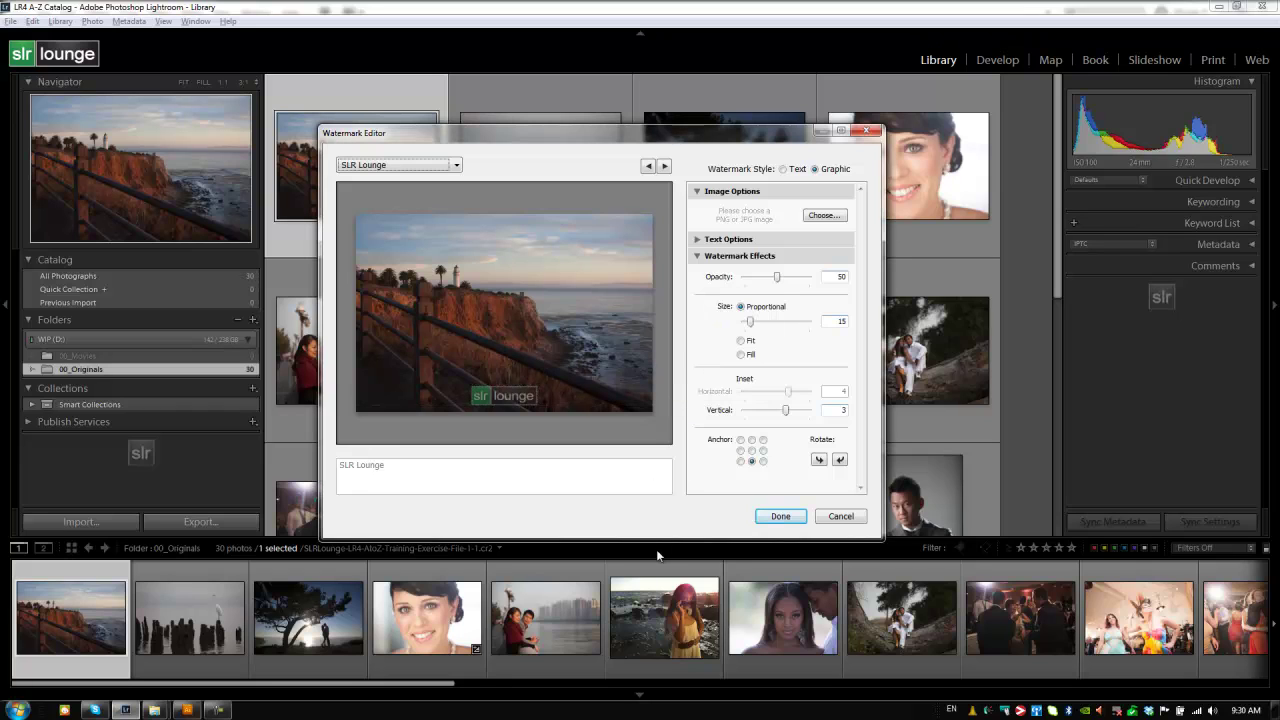
- Preview the LJP Stamp preset, then switch back to the SLR Lounge preset
{"action": "left_click", "coordinate": [455, 166]}
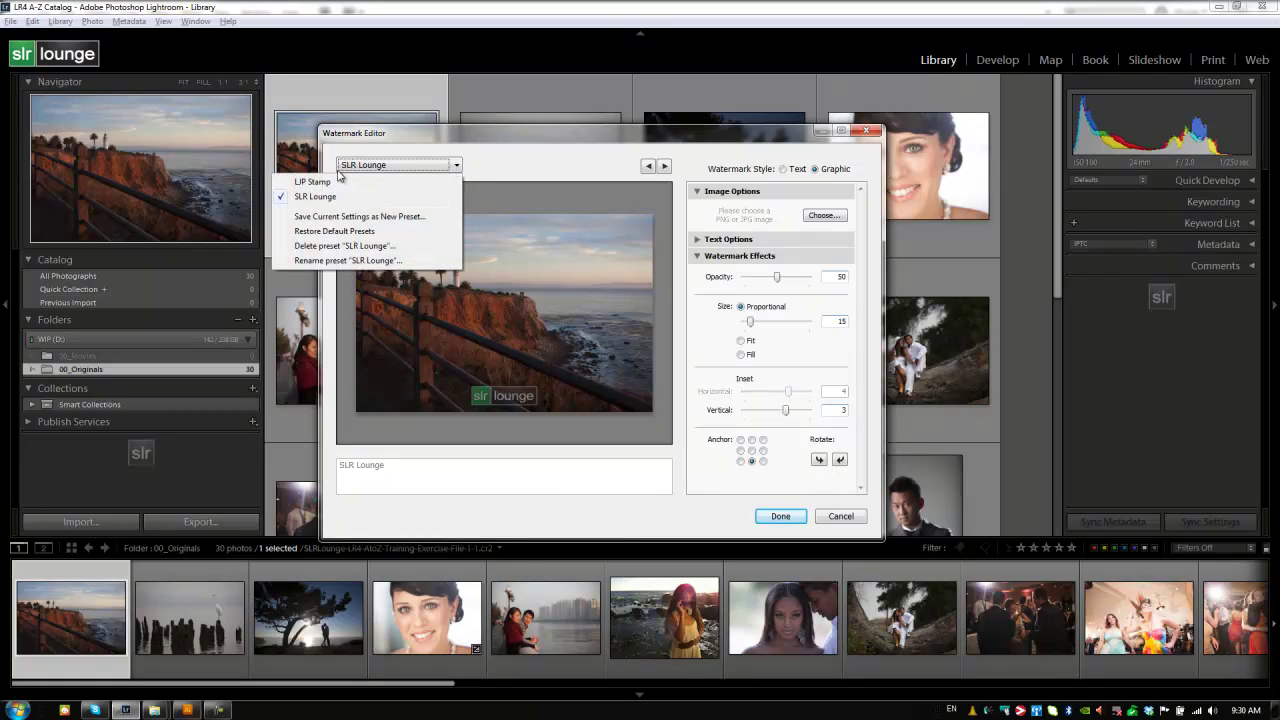
{"action": "left_click", "coordinate": [303, 182]}
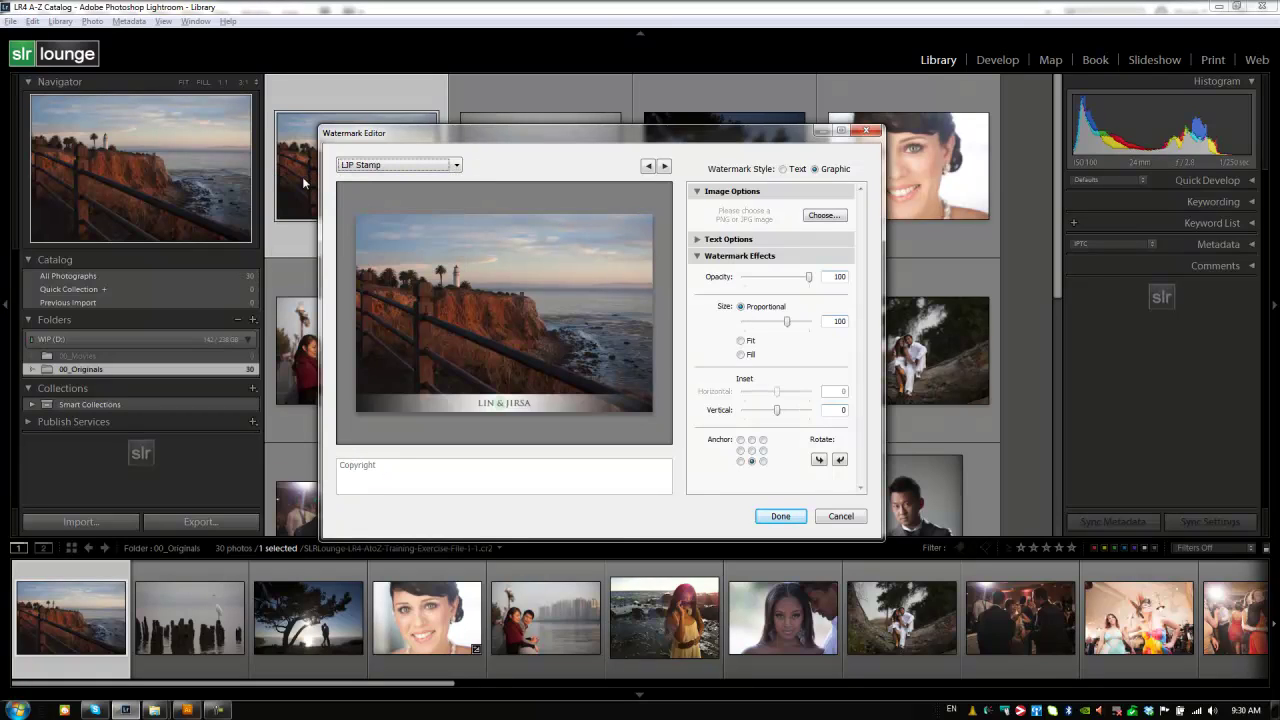
{"action": "left_click", "coordinate": [382, 167]}
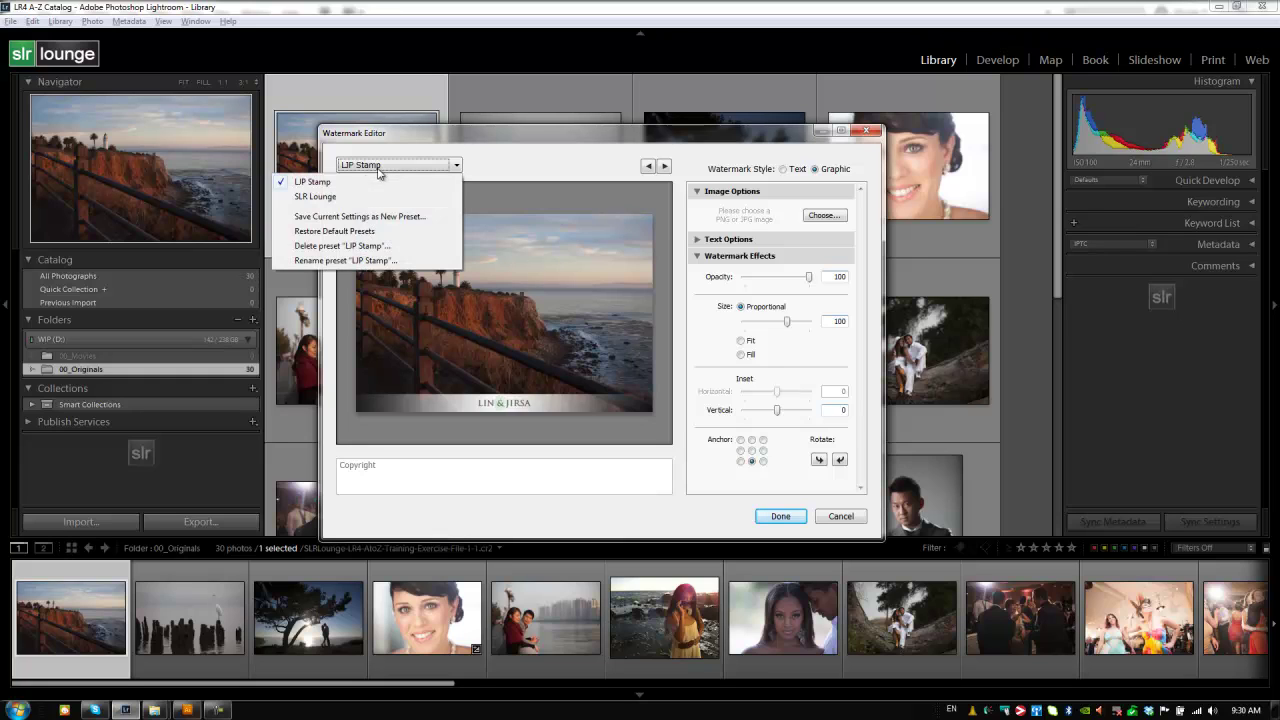
{"action": "left_click", "coordinate": [312, 196]}
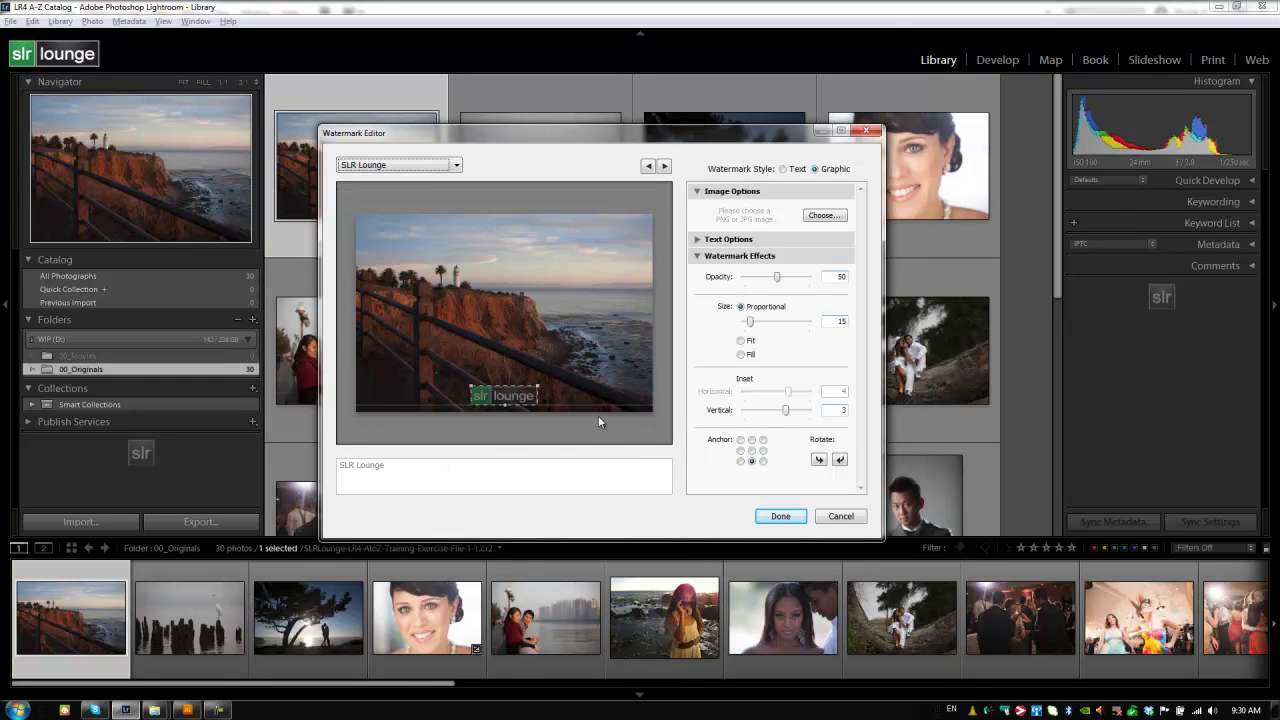